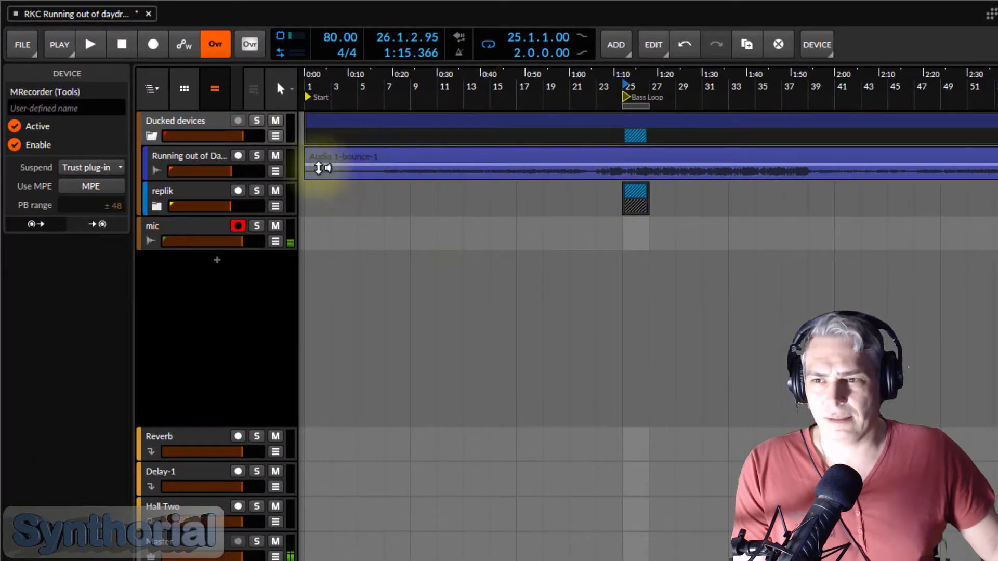
- Mute the replik group and play the song briefly from its start
left_click(276, 192)
left_click(122, 45)
left_click(90, 44)
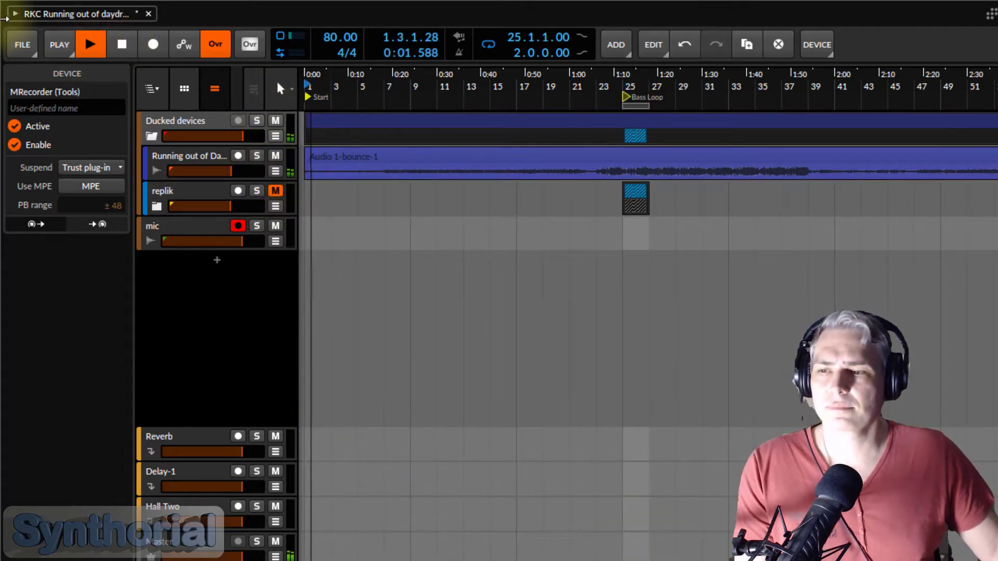
left_click(122, 45)
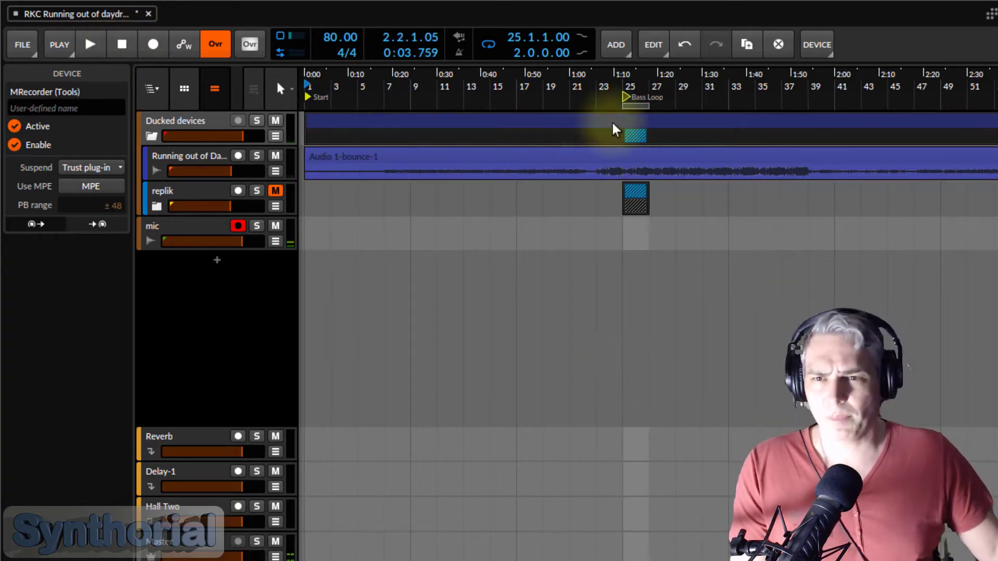
- Go to the Bass Loop marker at bar 25 and listen to the original song's two-bar section
left_click(626, 96)
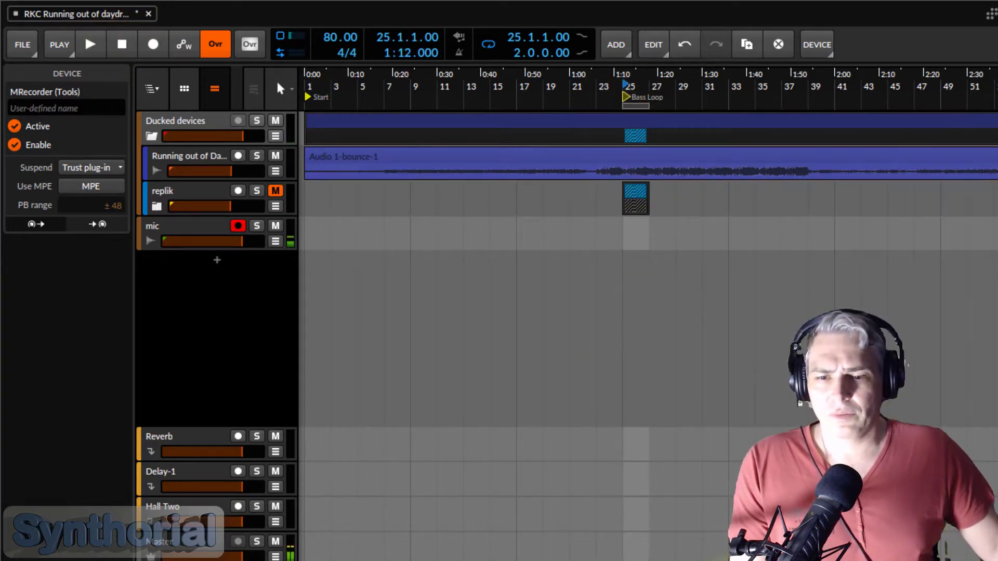
key("plus")
key("plus")
key("plus")
key("plus")
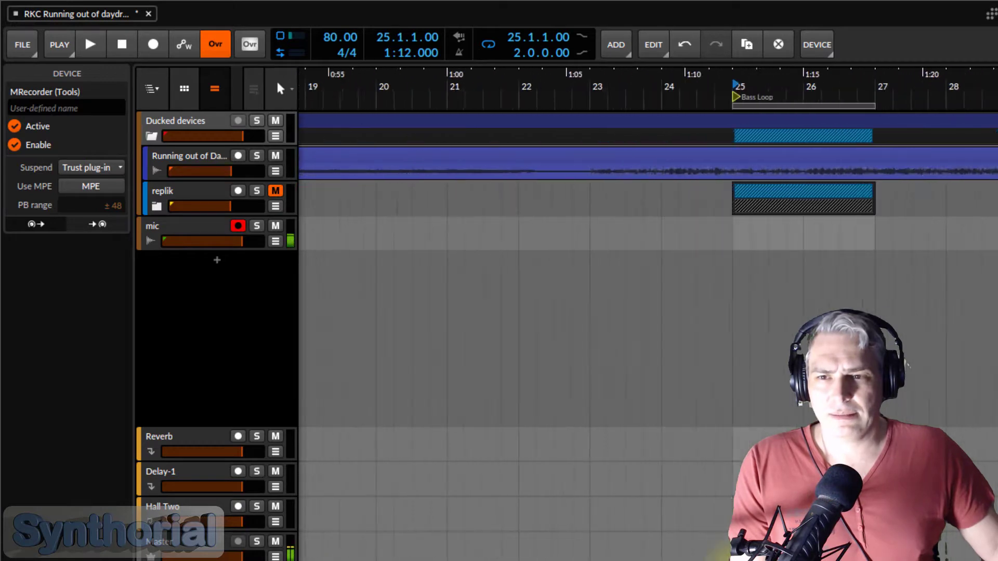
key("plus")
left_click_drag(624, 560, 661, 560)
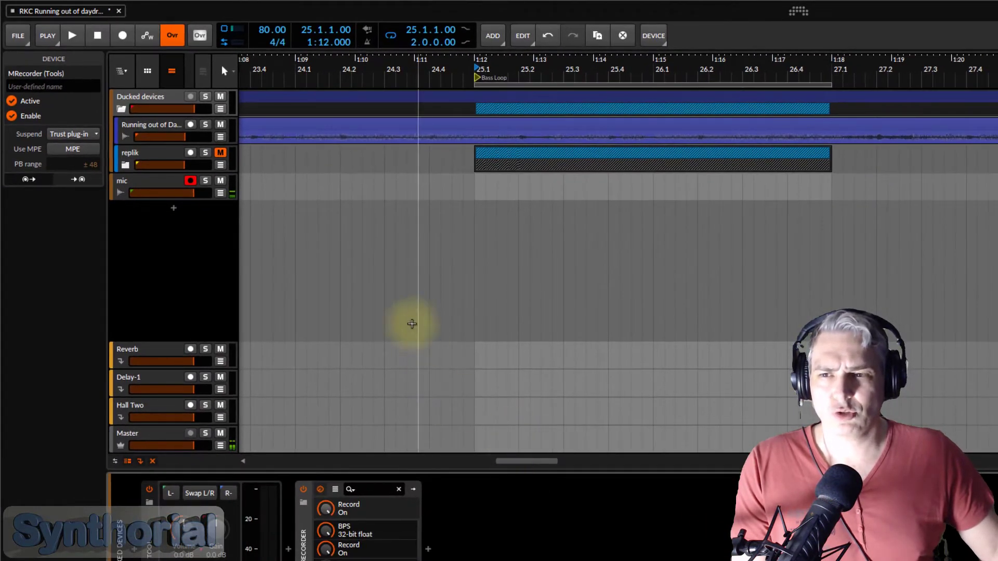
left_click(73, 35)
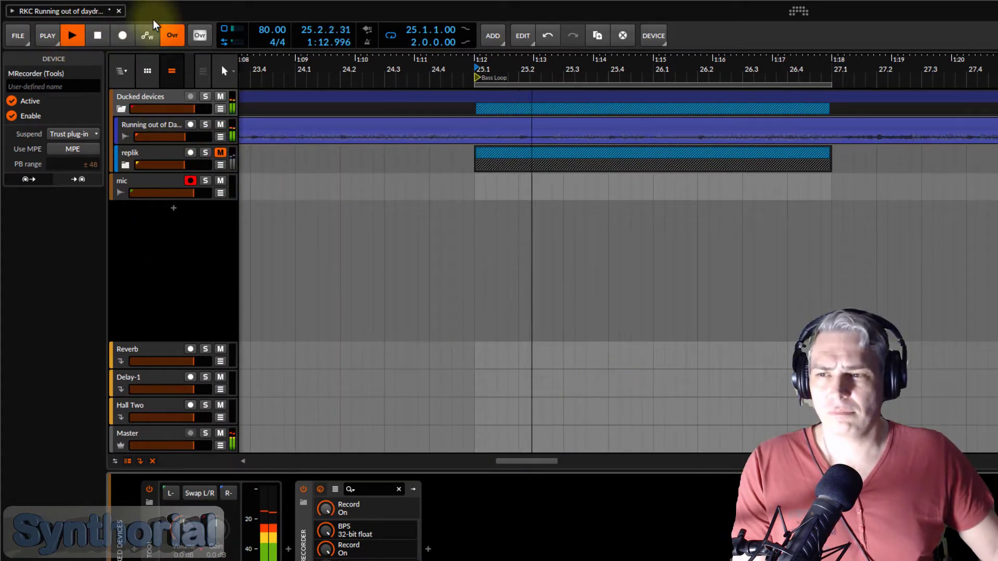
left_click(97, 38)
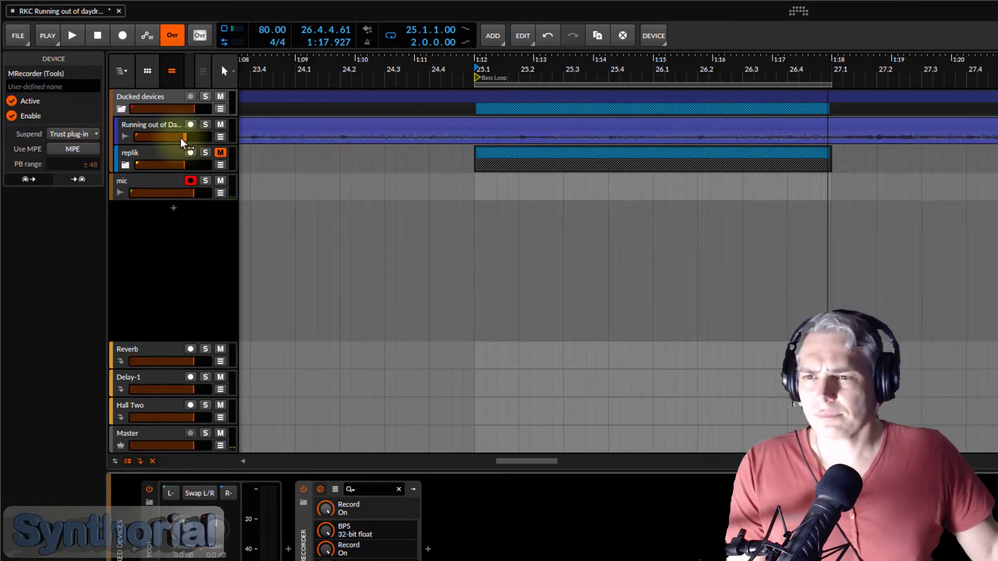
- Mute the original song track, unmute the replik group and play the Bass Loop section
left_click(220, 124)
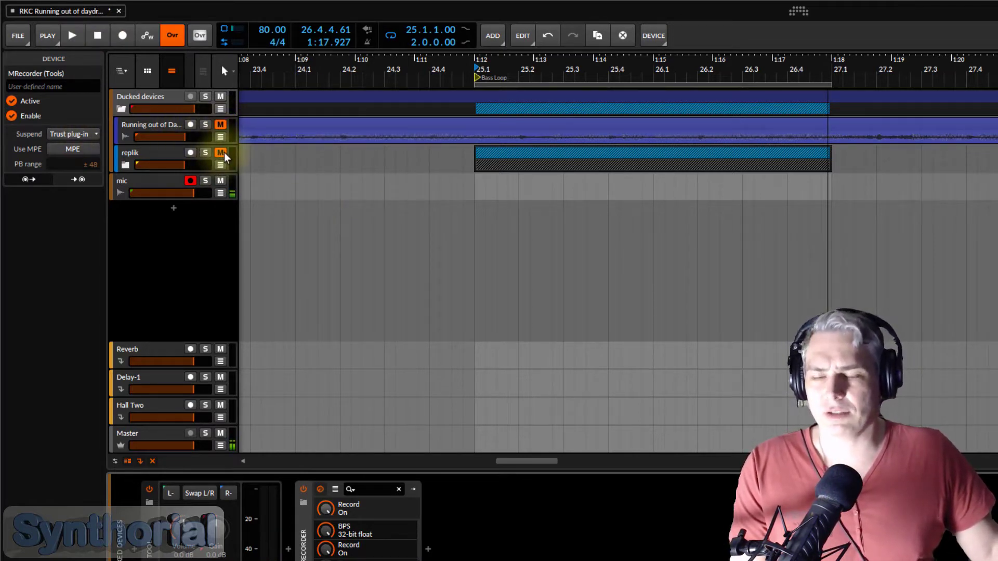
left_click(221, 153)
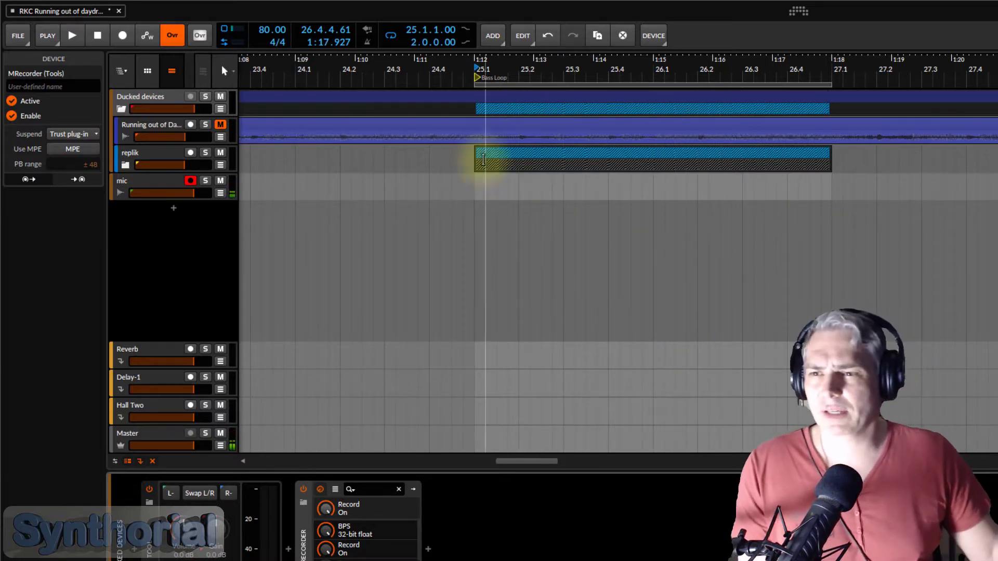
left_click(73, 35)
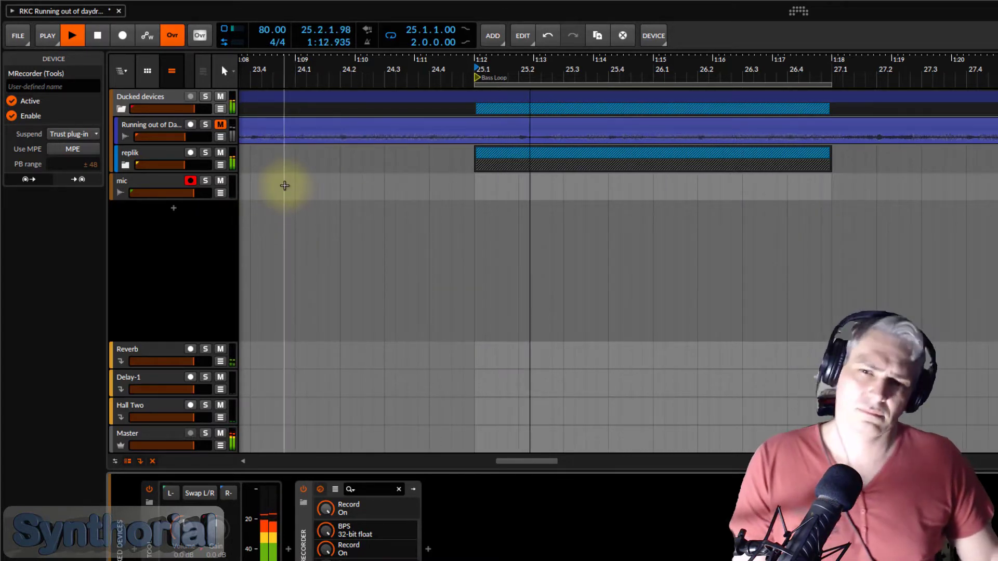
- Compare the original song with the replik group by swapping their mutes during playback, ending on replik, and stop
left_click(220, 125)
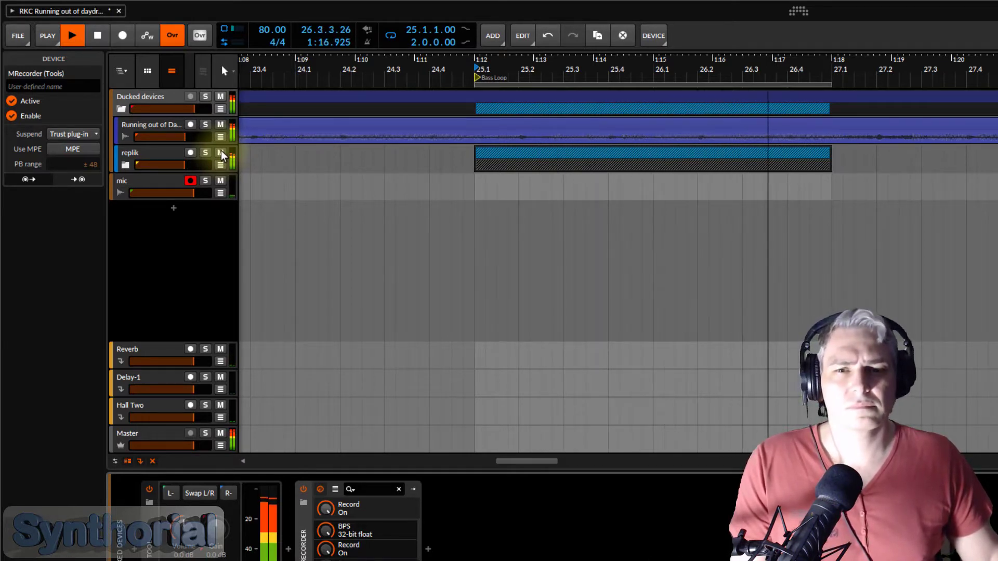
left_click(220, 153)
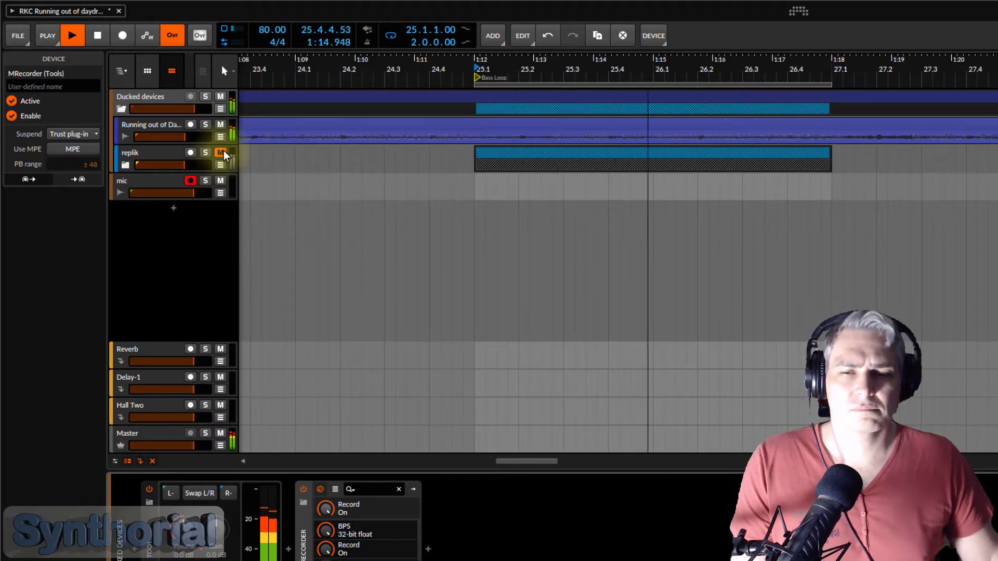
left_click(221, 153)
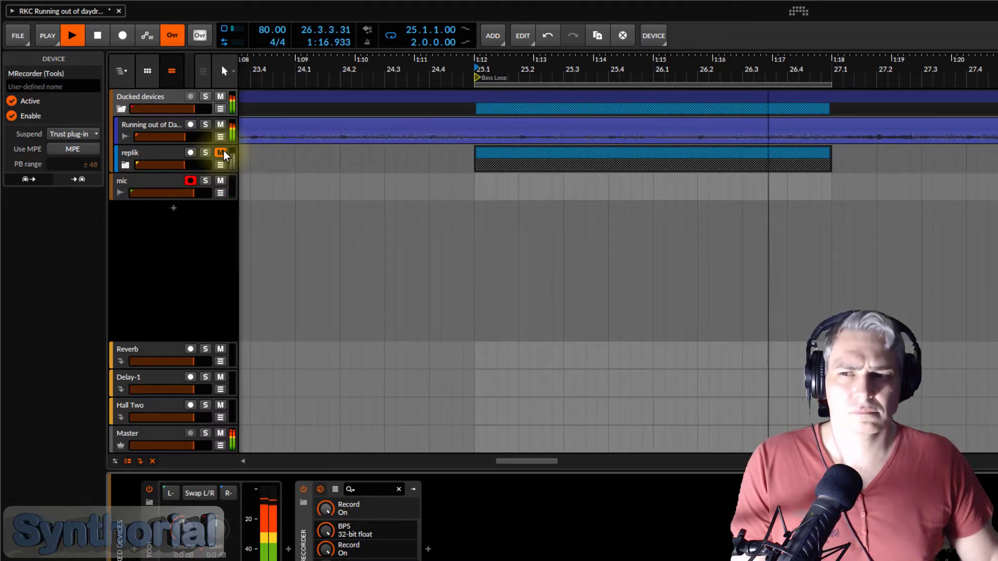
left_click(220, 125)
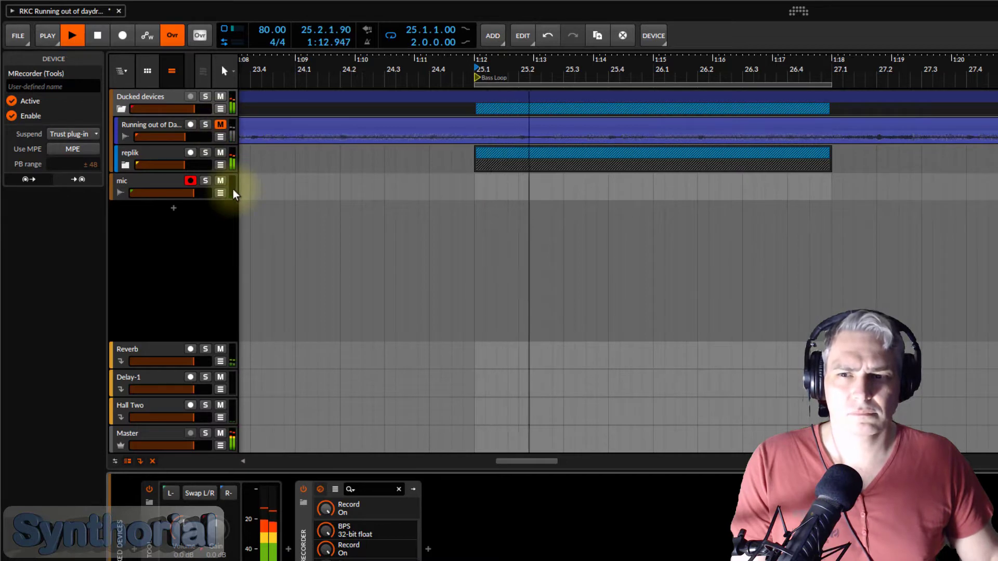
left_click(99, 35)
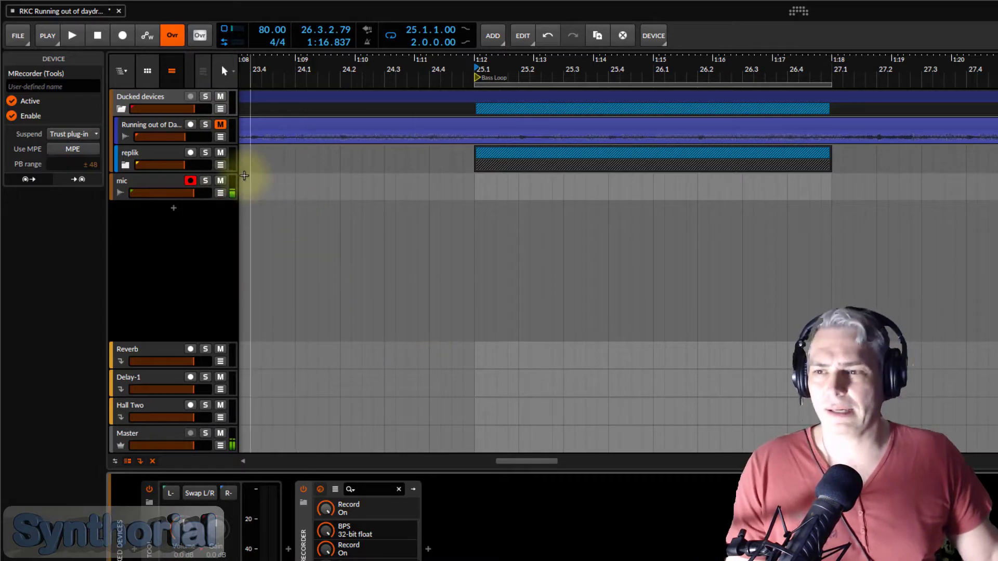
- Expand the replik group and look through its bass and drum tracks
left_click(125, 167)
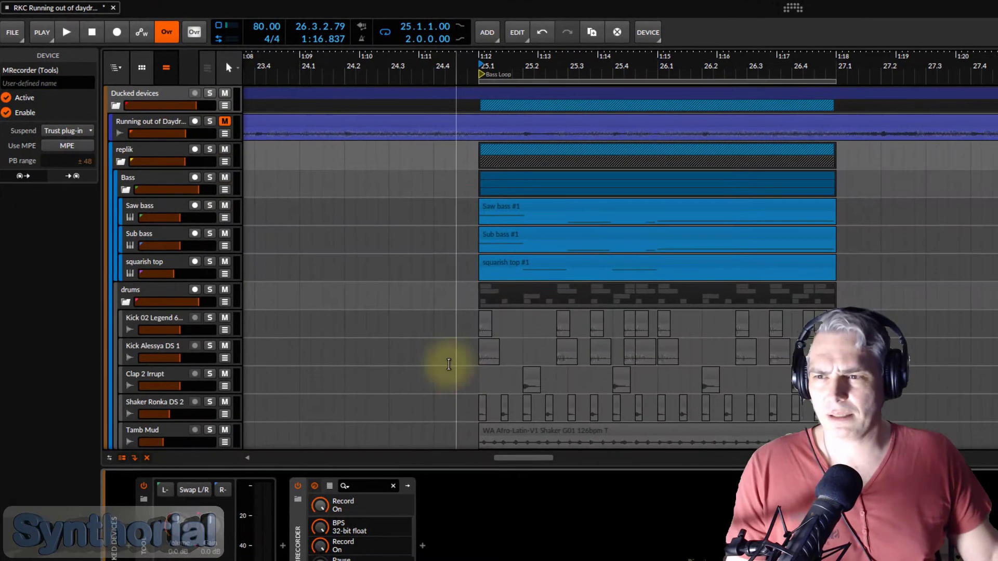
scroll(292, 265, "down", 4)
scroll(274, 286, "up", 2)
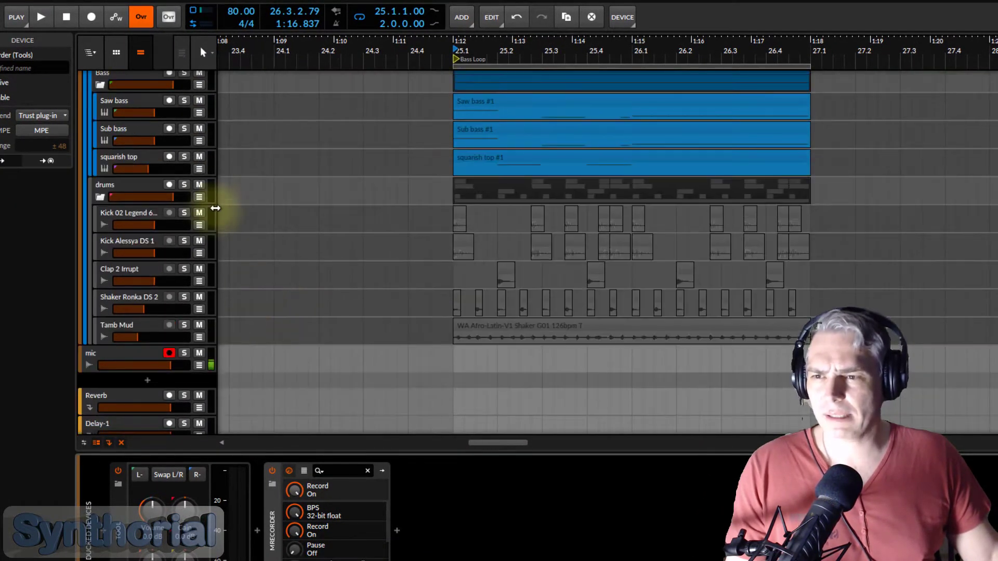
scroll(225, 221, "up", 1)
scroll(226, 232, "up", 2)
left_click(199, 134)
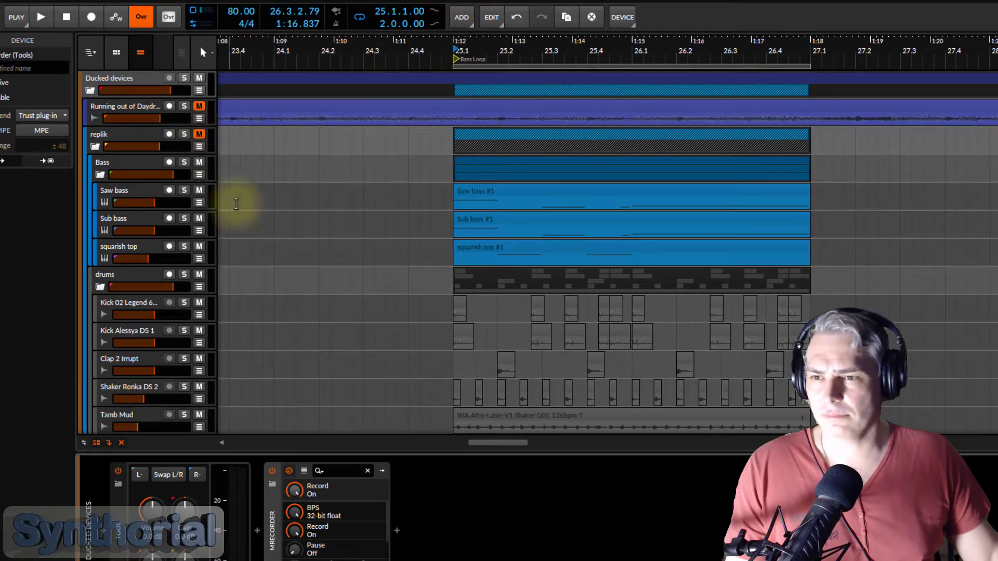
left_click(42, 16)
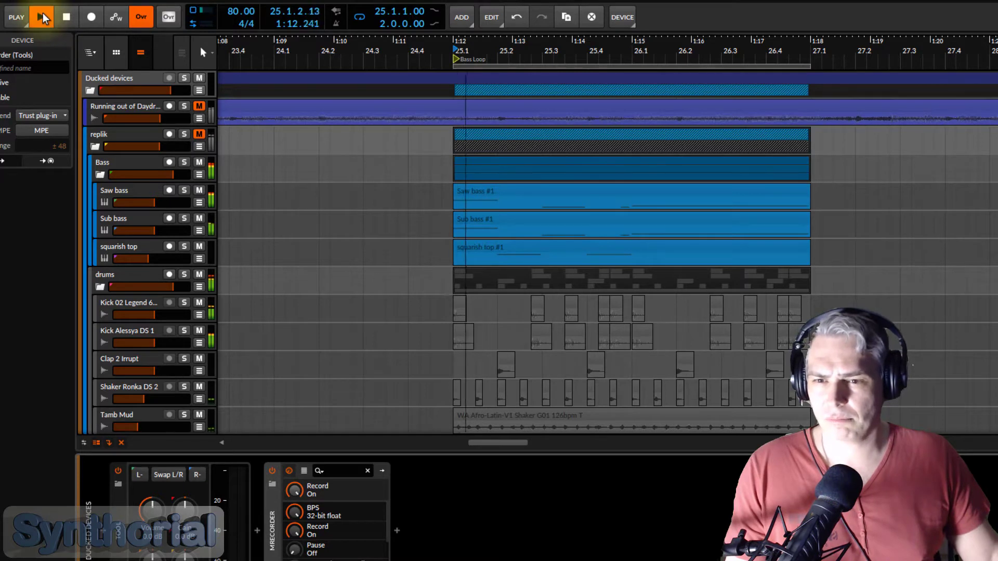
left_click(51, 17)
left_click(199, 133)
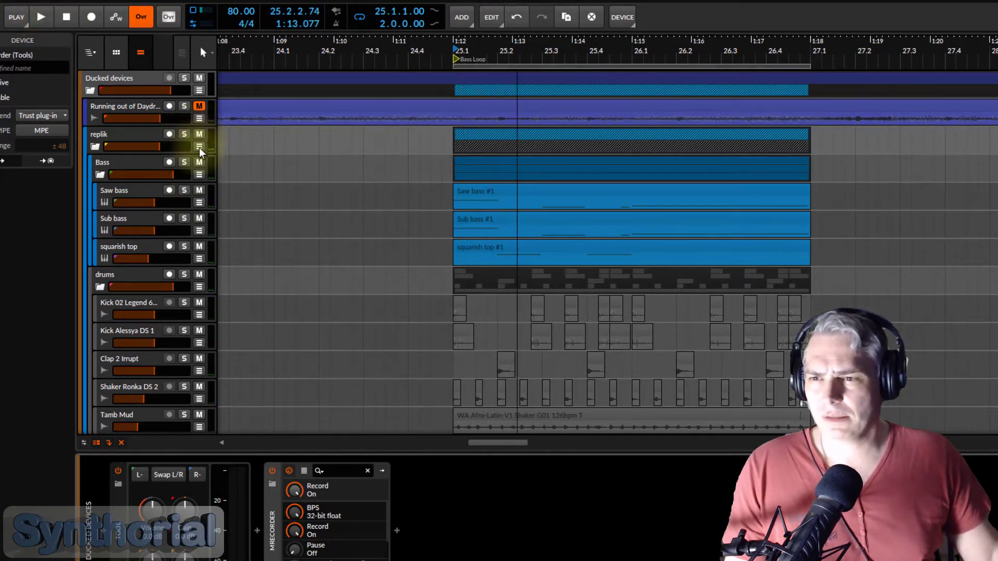
- Mute the Bass group and play the loop to hear only the drums, and stop playback
left_click(199, 163)
left_click(42, 16)
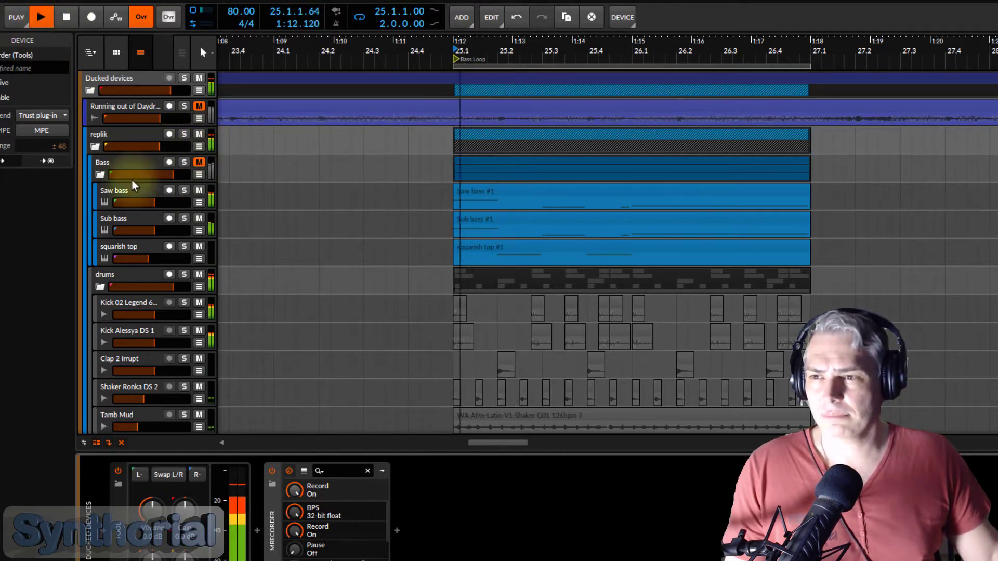
scroll(389, 251, "down", 2)
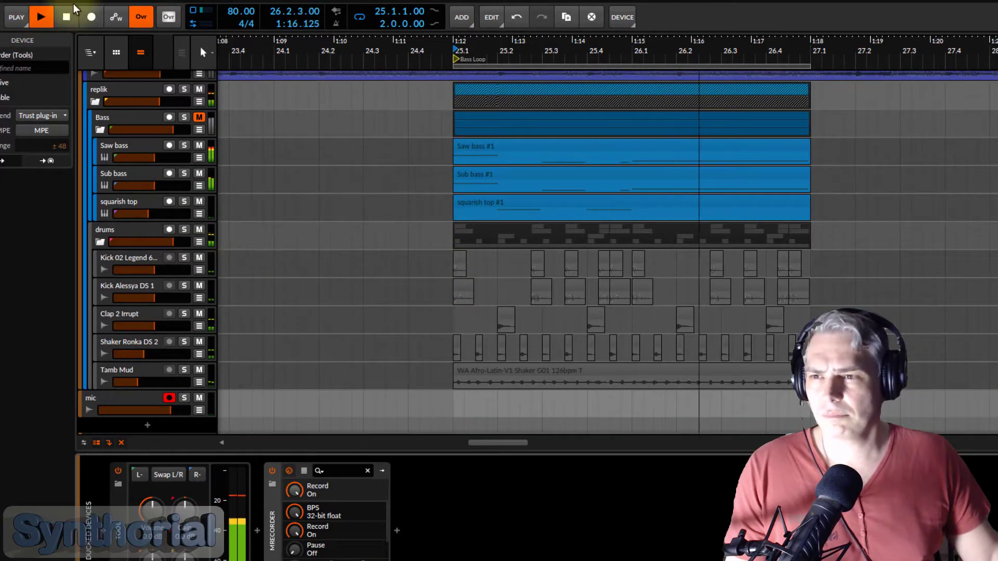
left_click(67, 17)
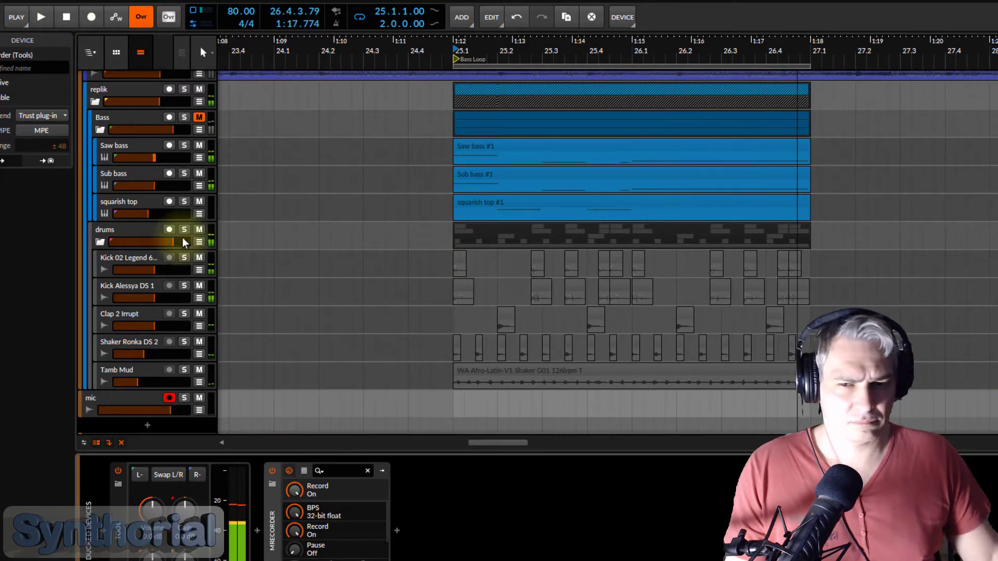
- Mute the drums group and unmute the Bass group to isolate the bass sounds
left_click(199, 230)
scroll(234, 278, "up", 2)
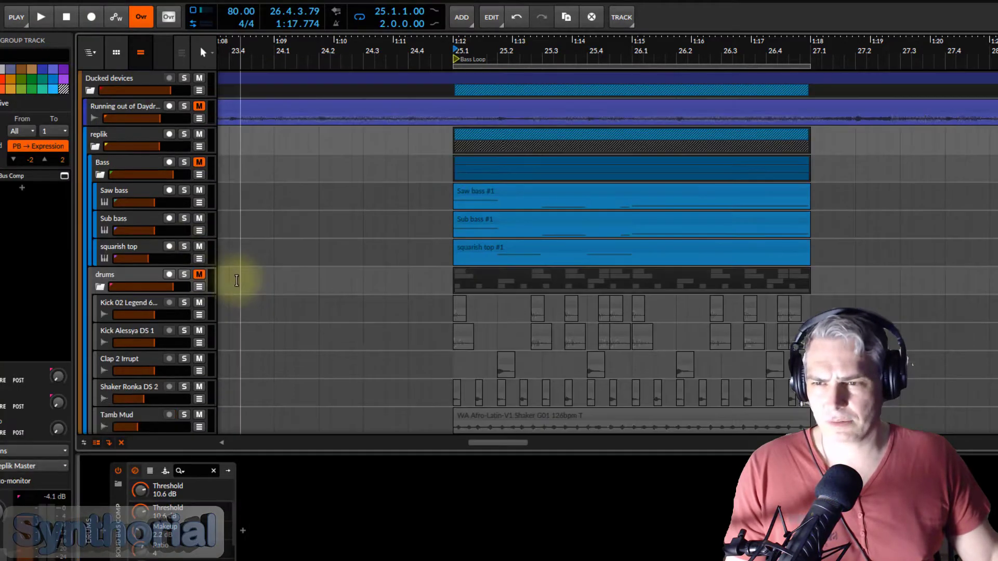
left_click(199, 162)
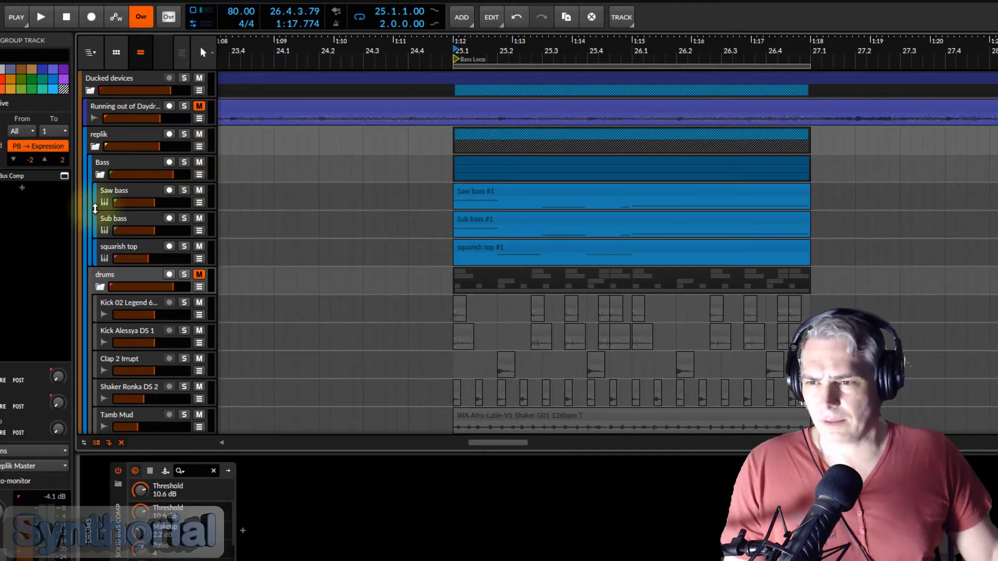
- Select the Saw bass track, mute squarish top and Sub bass, and play the saw bass alone
left_click(109, 167)
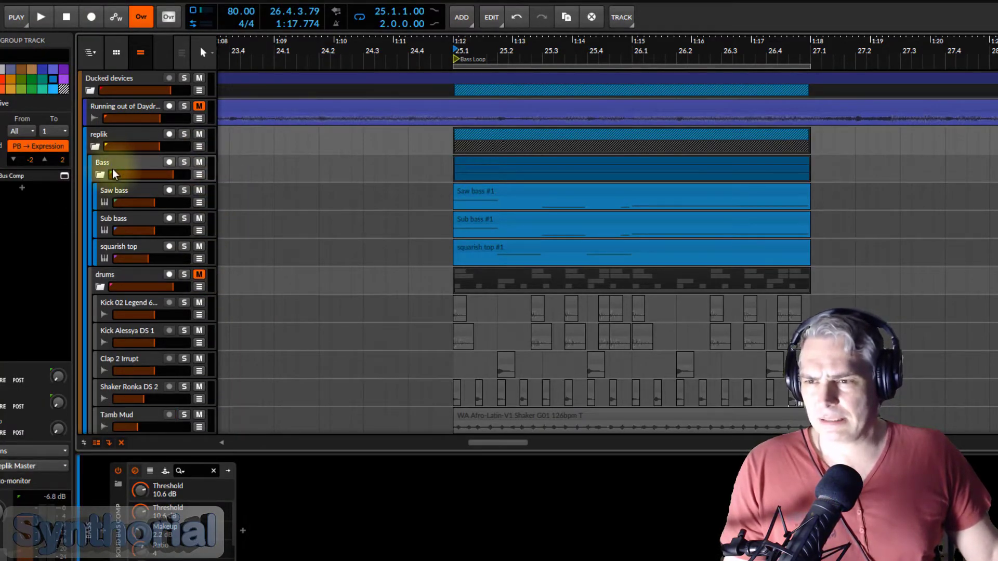
left_click(112, 198)
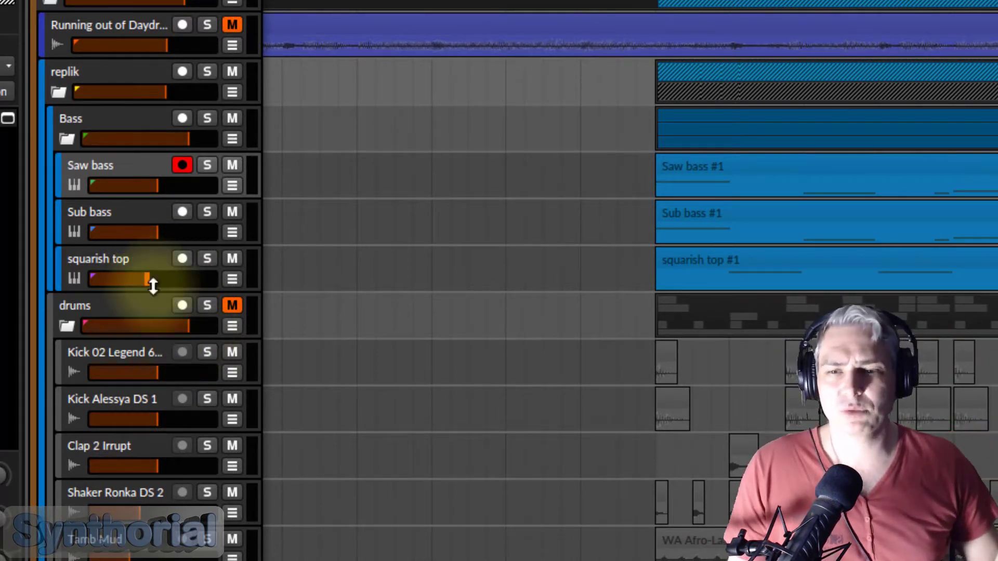
left_click(232, 258)
left_click(232, 211)
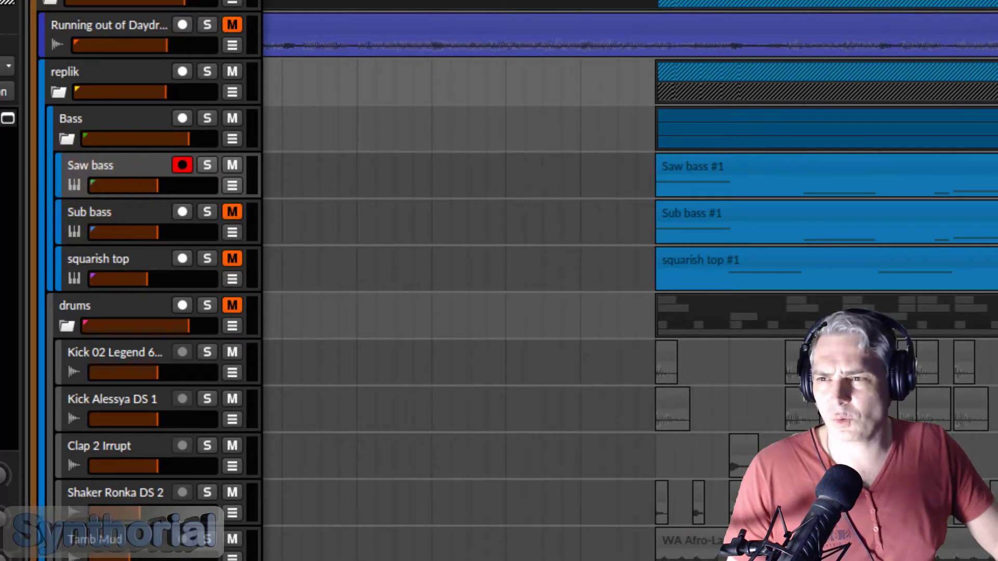
key("space")
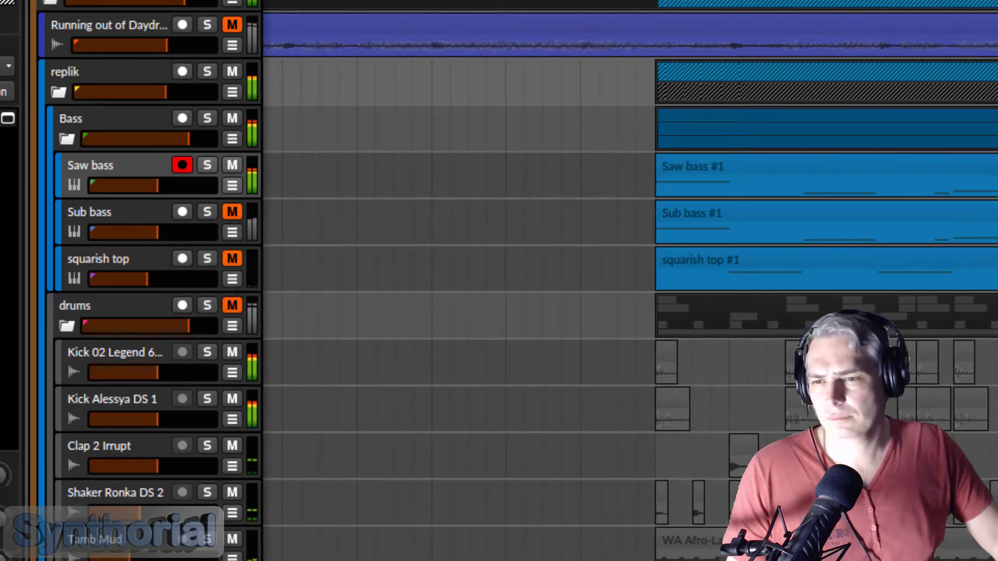
- Unmute Sub bass and mute Saw bass to isolate the sub layer
left_click(228, 209)
left_click(232, 165)
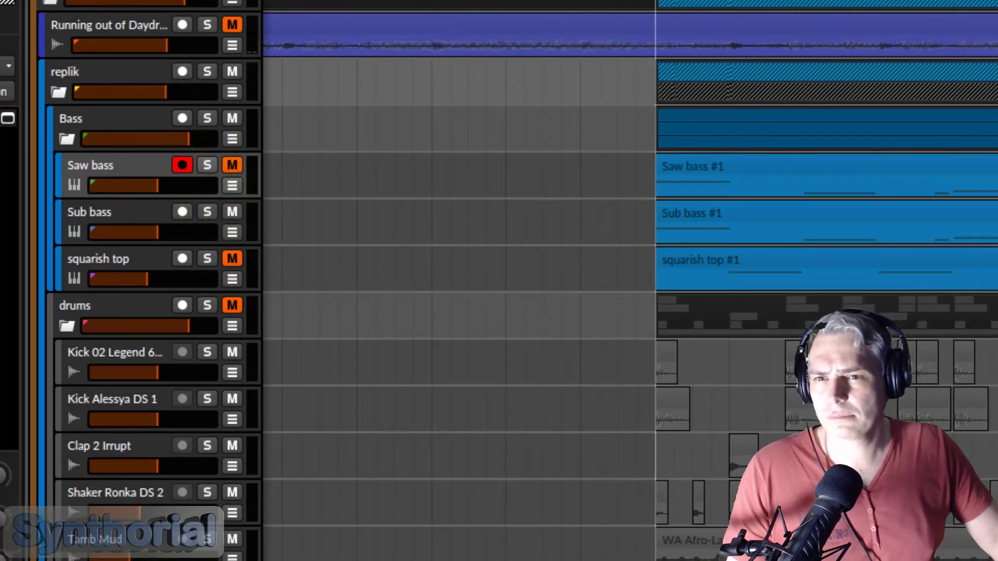
left_click(450, 257)
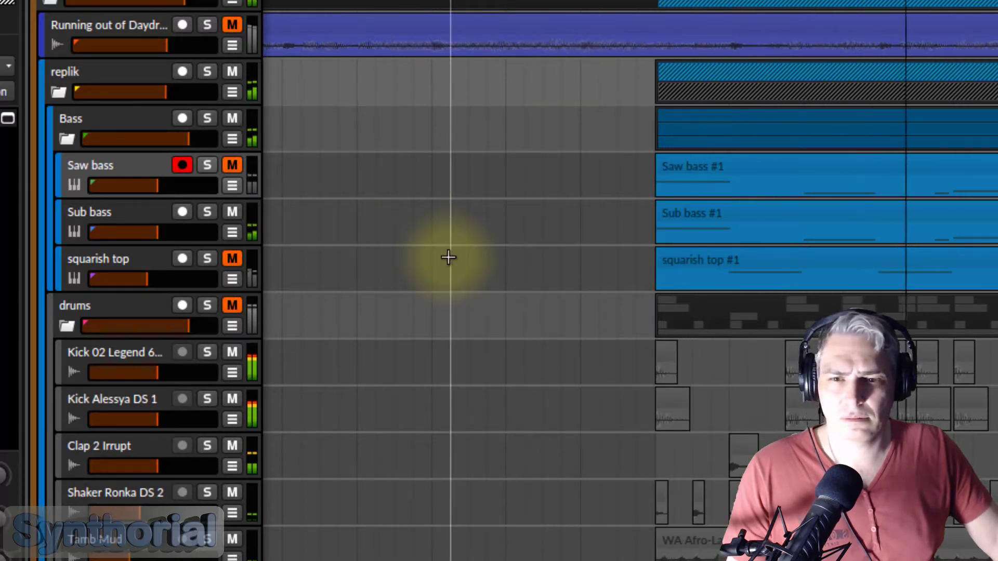
left_click(415, 263)
left_click(364, 238)
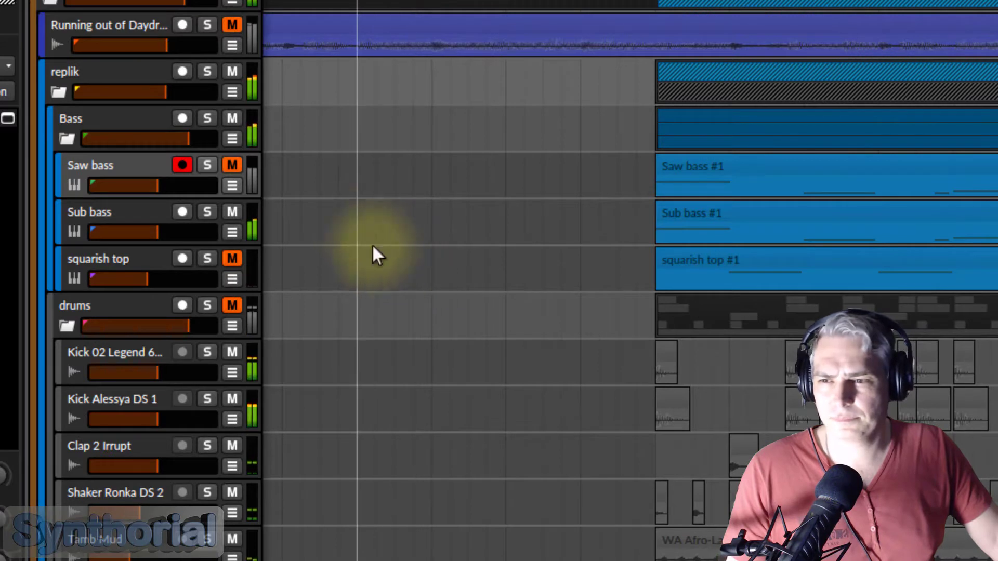
left_click(376, 192)
left_click(390, 214)
left_click(312, 295)
left_click(292, 304)
left_click(340, 273)
left_click(280, 268)
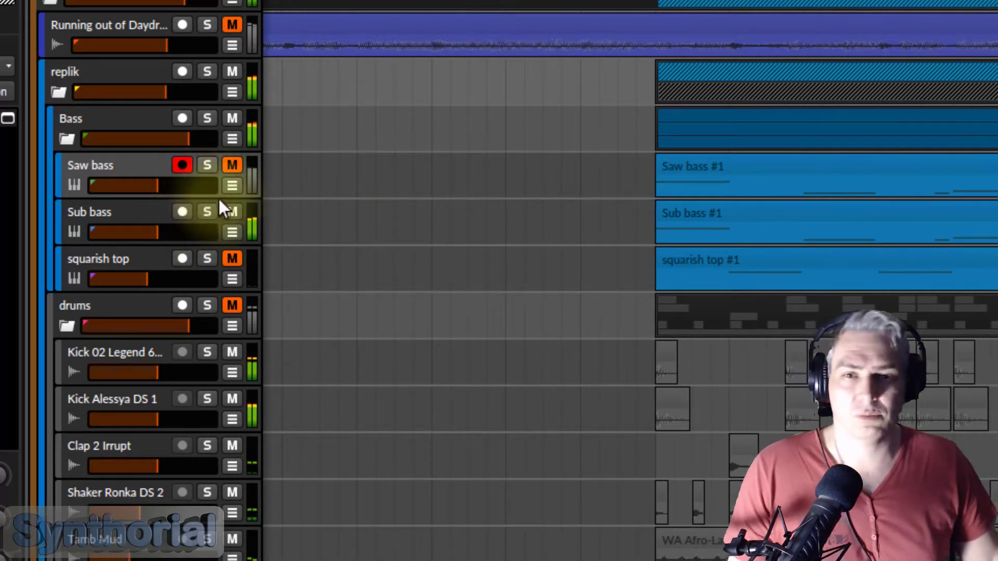
- Unmute Saw bass to hear it together with Sub bass, and stop playback
left_click(232, 165)
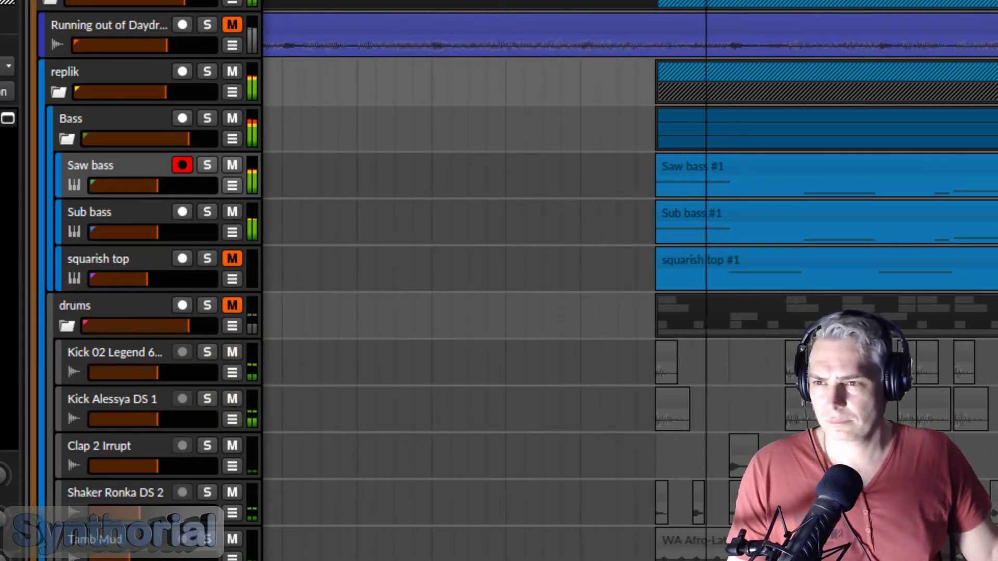
key("space")
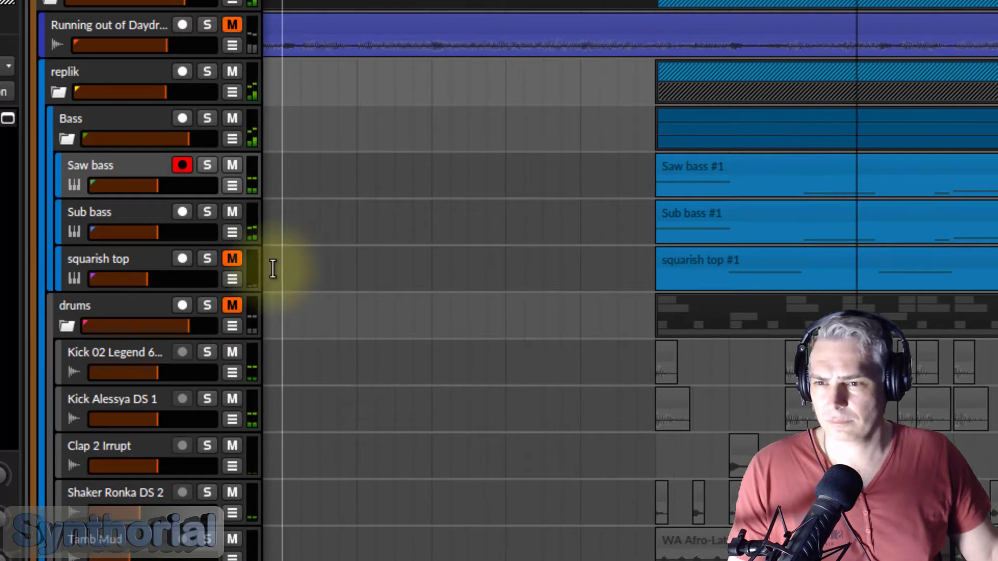
- Unmute squarish top, mute Saw bass and Sub bass, and play the top layer alone
left_click(233, 258)
left_click(232, 212)
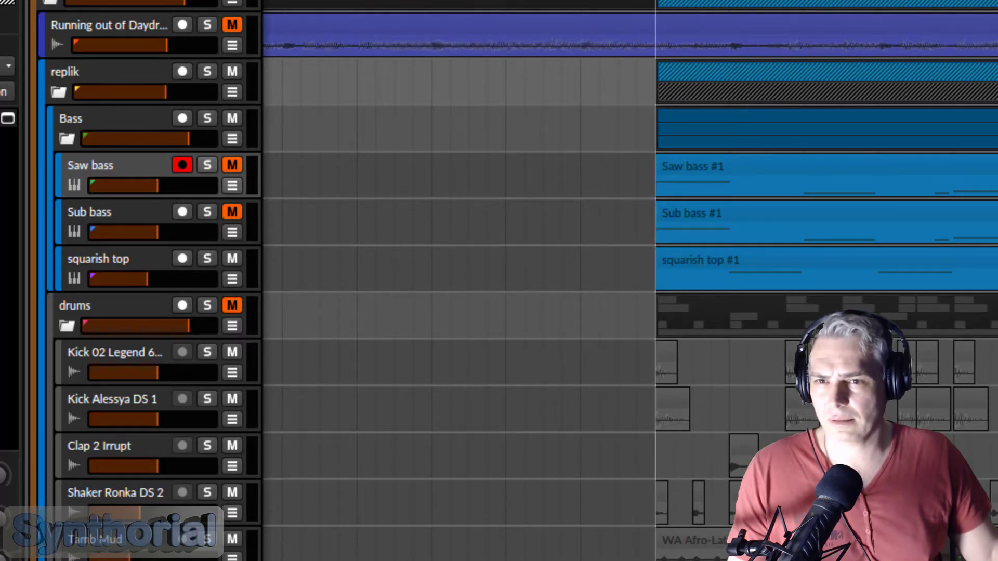
key("space")
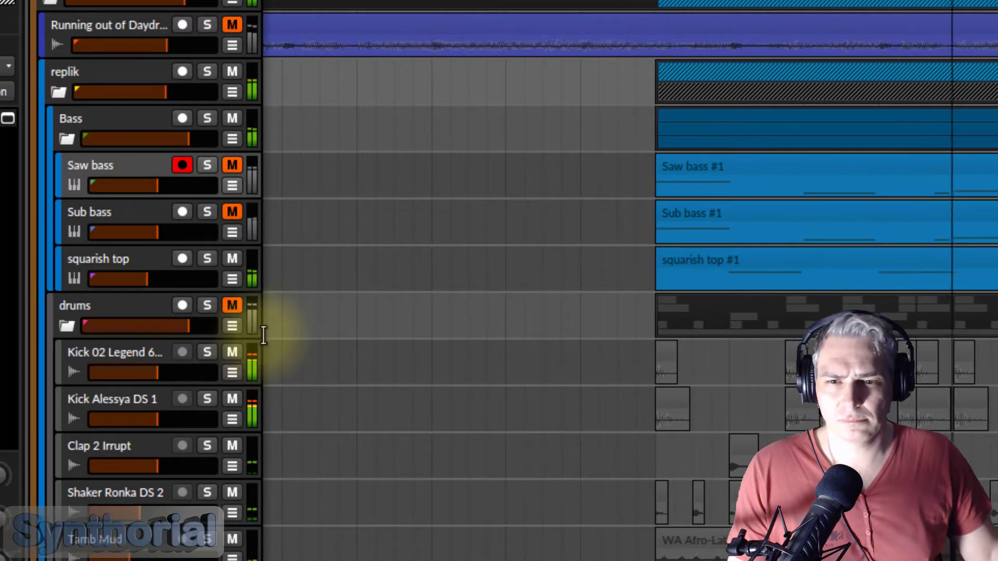
- Unmute Sub bass and Saw bass to hear all three bass layers together, and stop playback
left_click(232, 212)
left_click(232, 164)
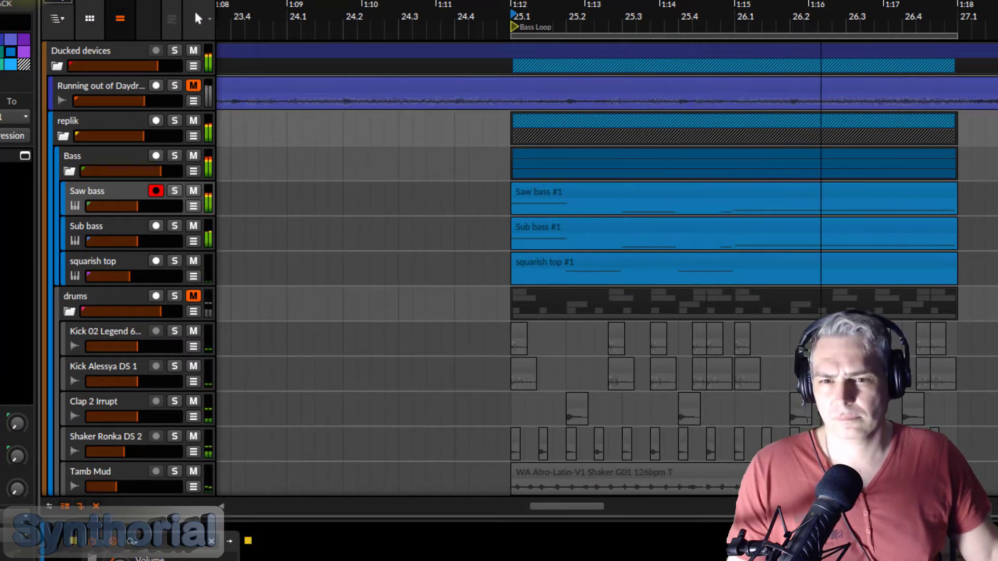
key("space")
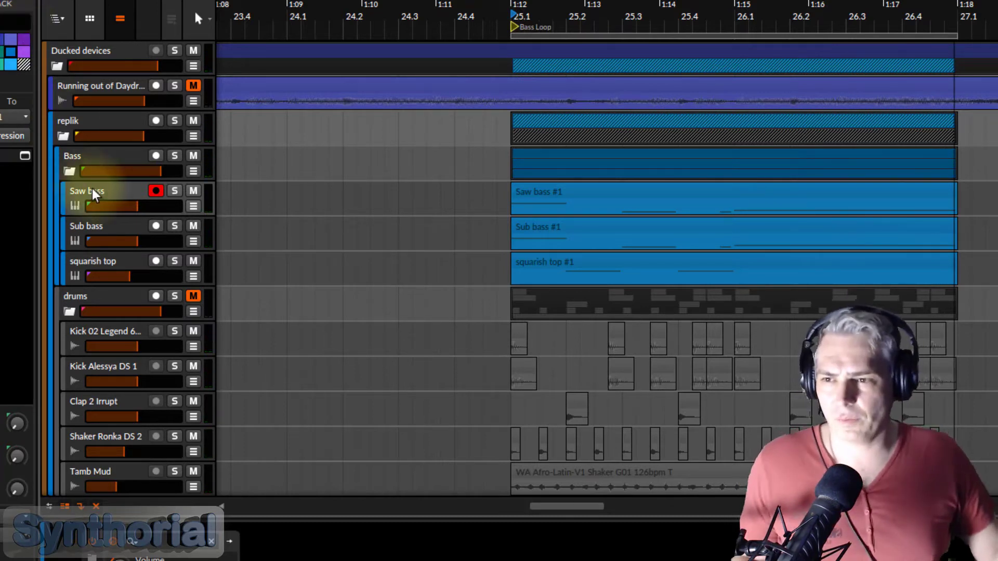
- Mute Sub bass and squarish top, and select the Saw bass track
left_click(86, 226)
left_click(82, 210)
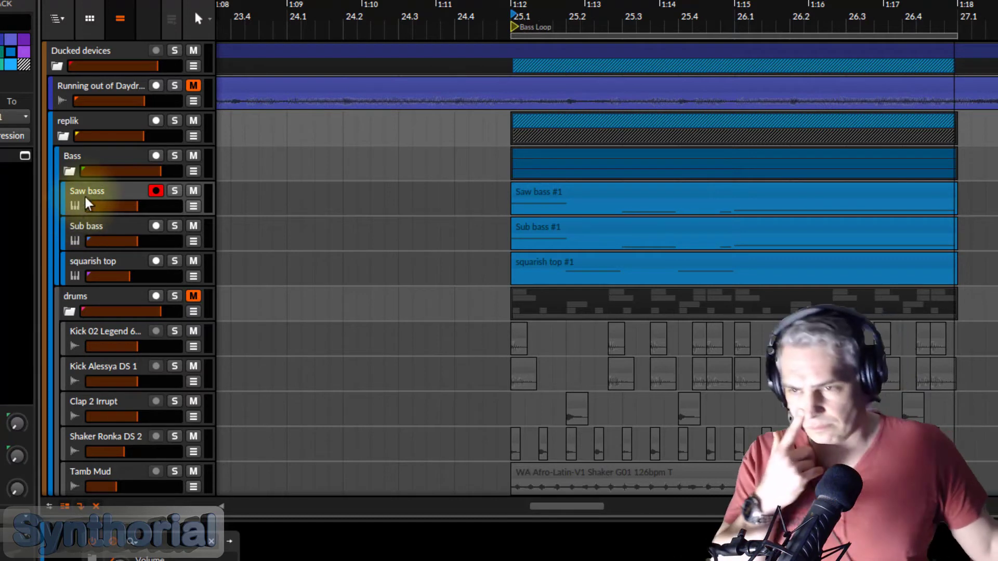
left_click(82, 229)
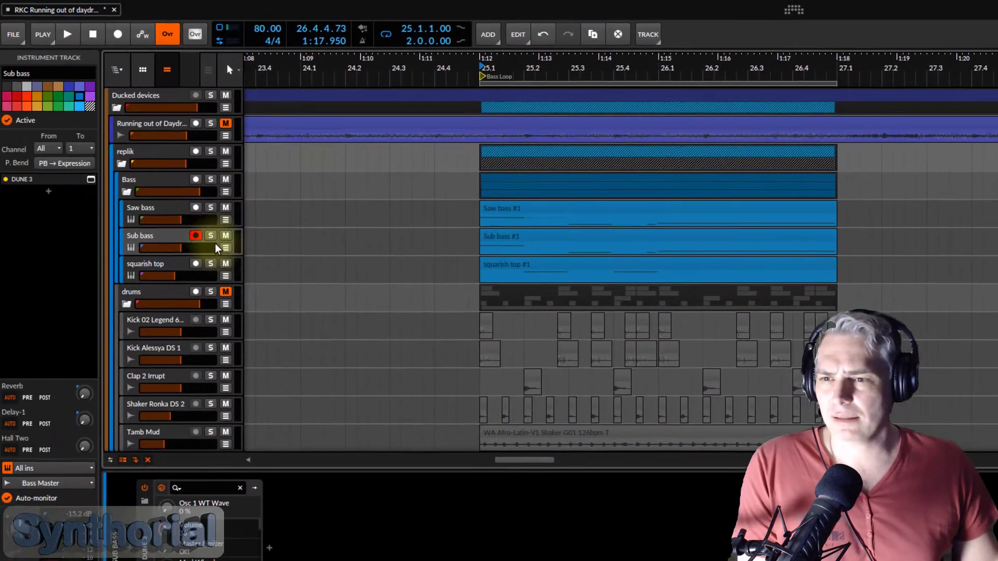
left_click(225, 235)
left_click(225, 264)
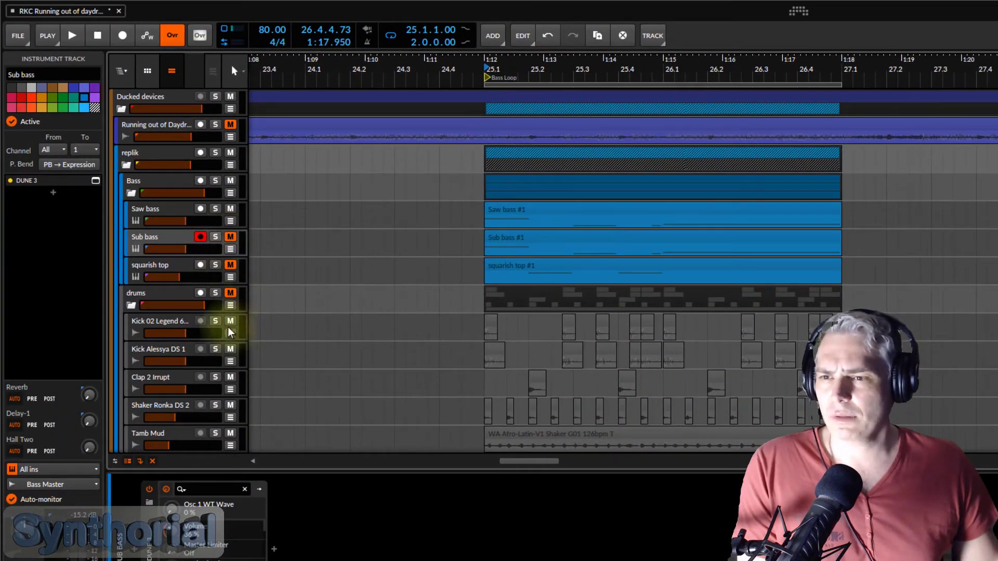
left_click(151, 222)
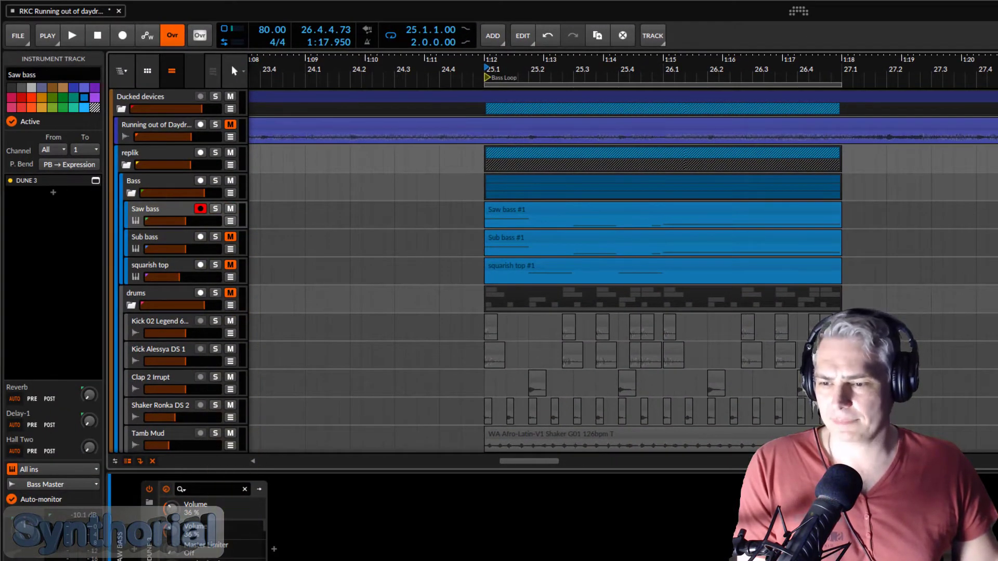
- Briefly show the Saw bass DUNE 3 window, hide it, and play a short part of the saw layer alone
key("ctrl+p")
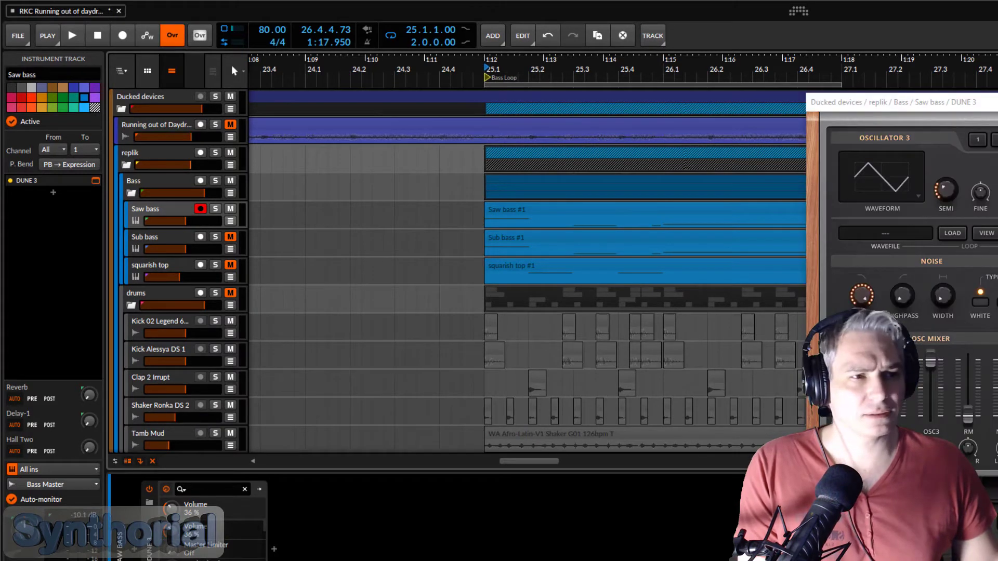
key("ctrl+p")
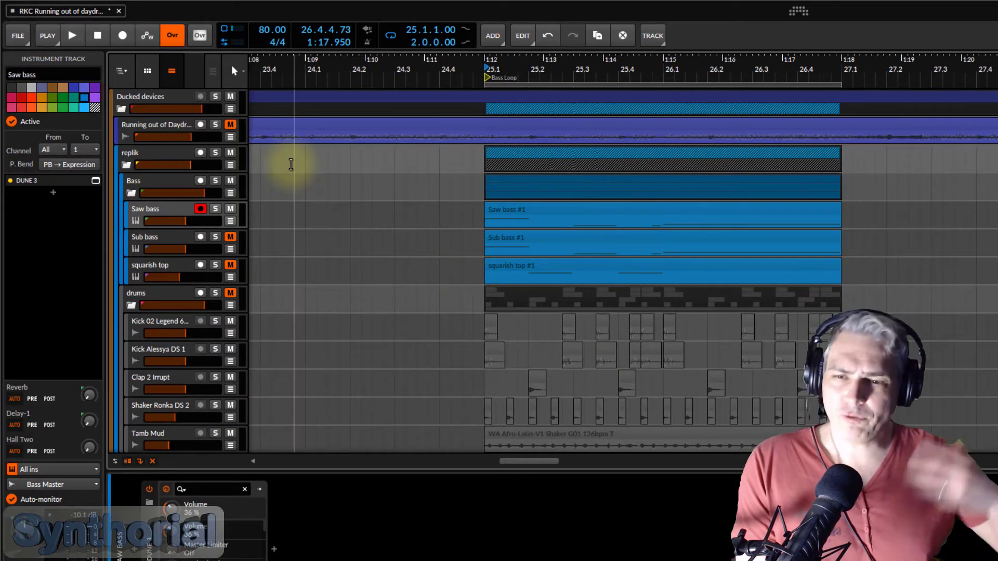
left_click(72, 36)
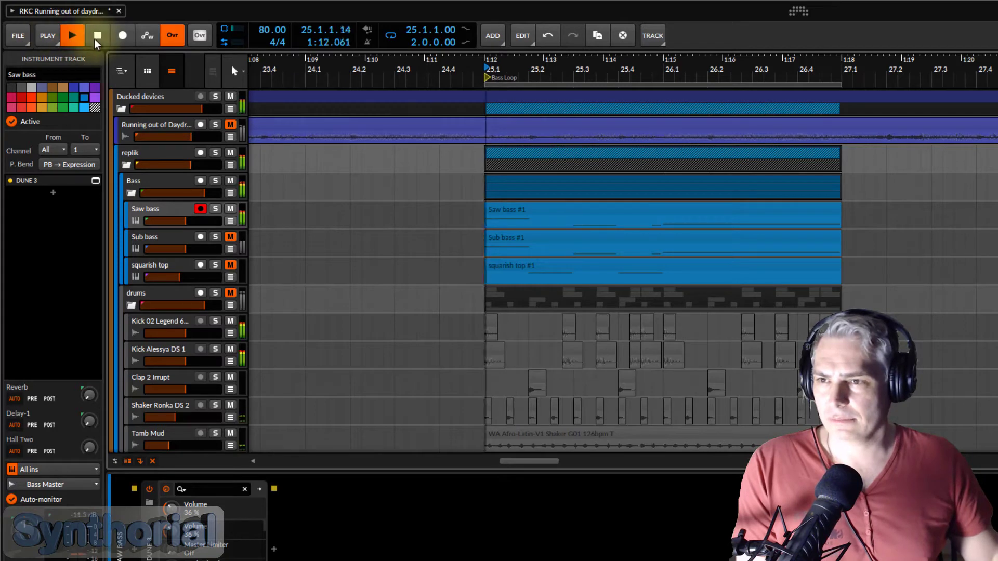
left_click(97, 35)
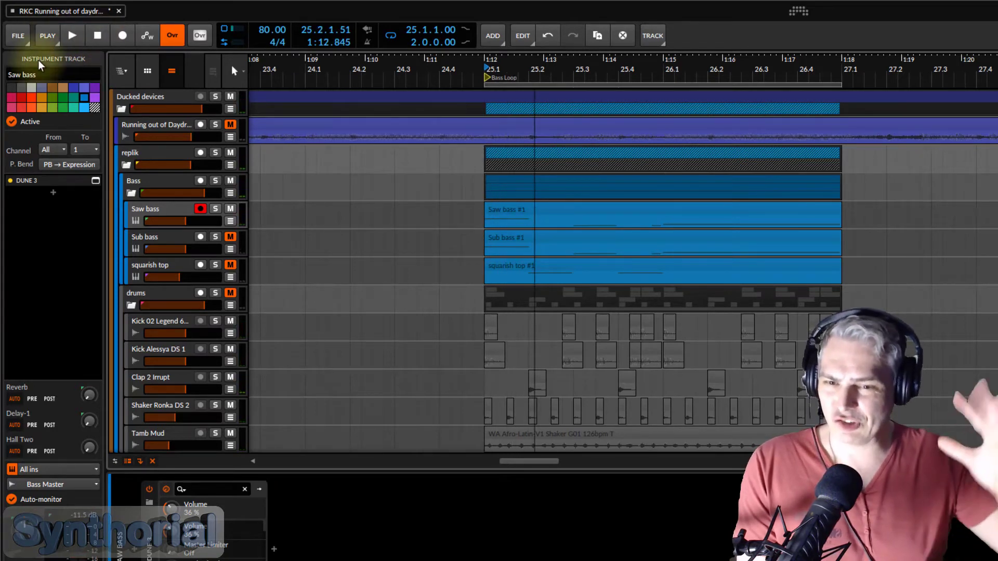
- Show the Saw bass track's MIDI Ch. 1 Modulation automation, play the loop to hear it, and hide the automation again
left_click(230, 220)
left_click(178, 239)
left_click(189, 258)
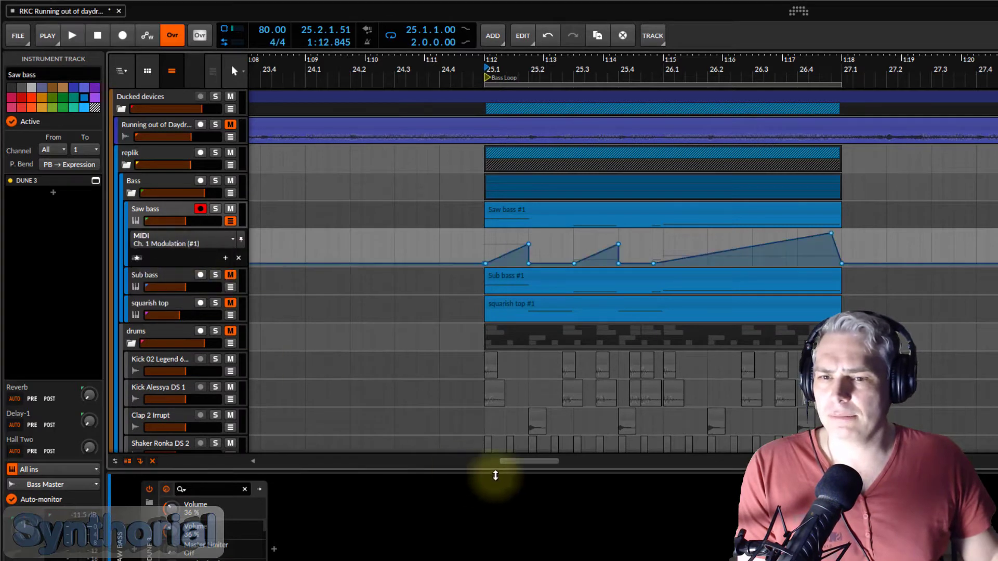
left_click(73, 35)
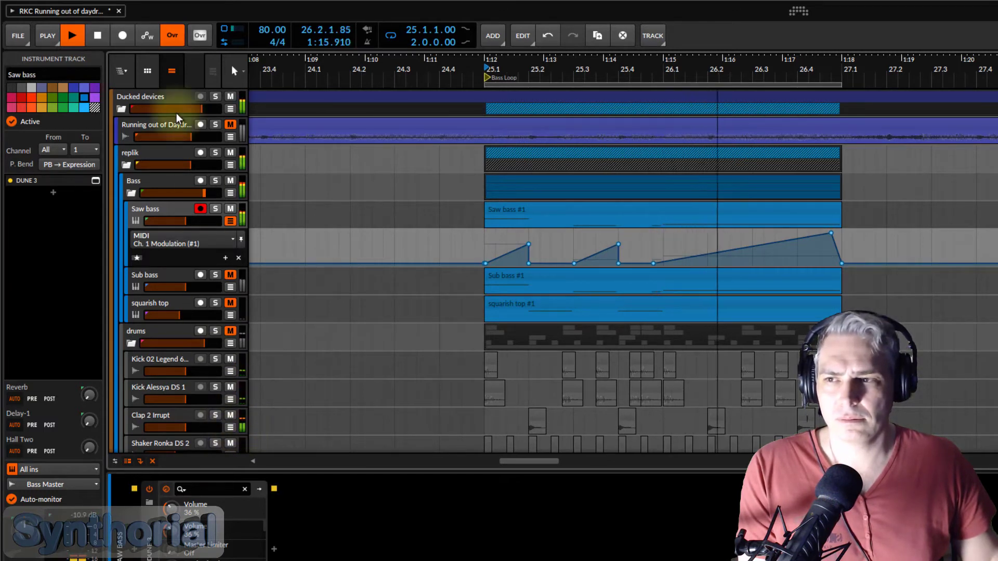
left_click(103, 35)
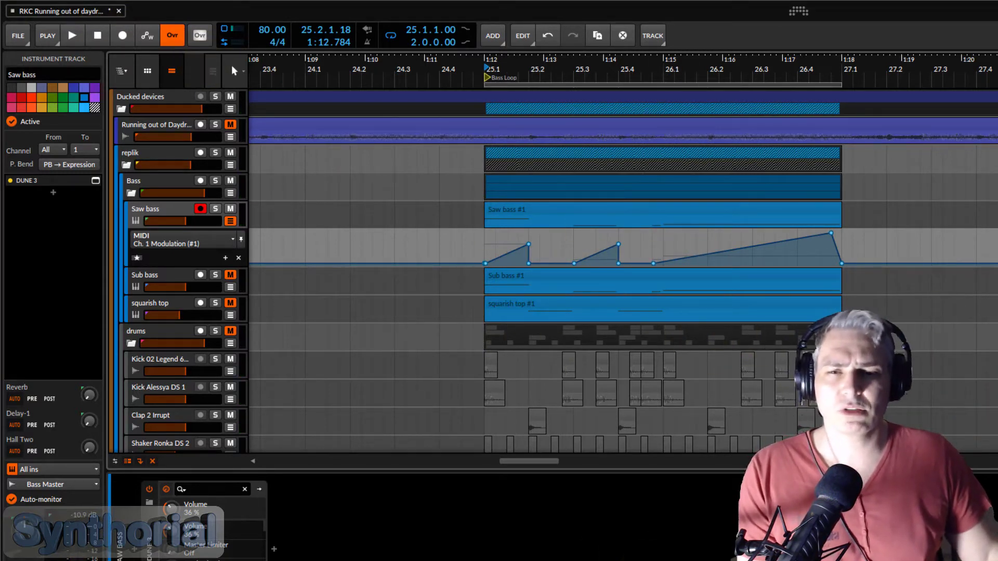
left_click(230, 222)
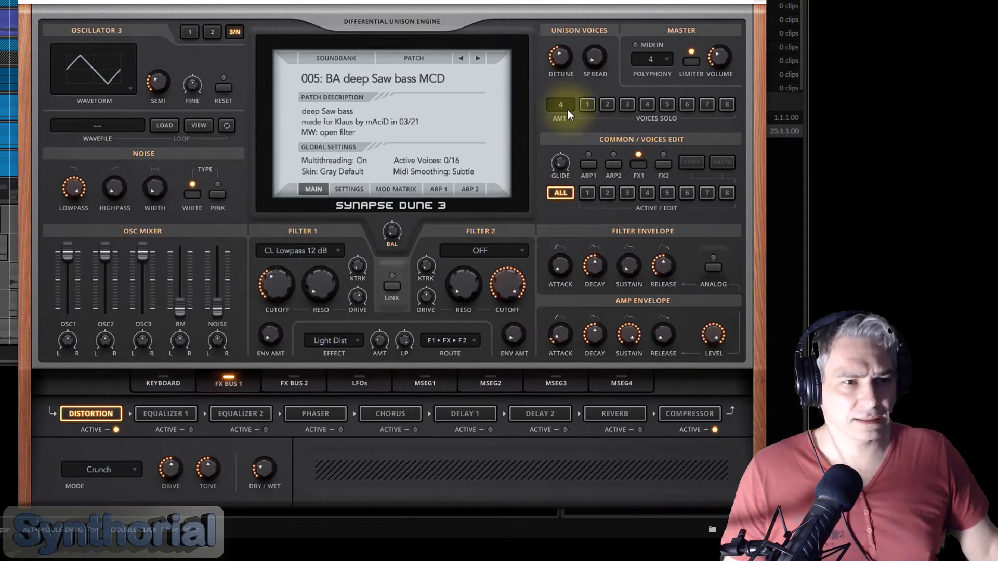
- Set the Saw bass patch's unison voice amount to 1 and review the settings of oscillators 1, 2 and 3
left_click_drag(566, 102, 567, 128)
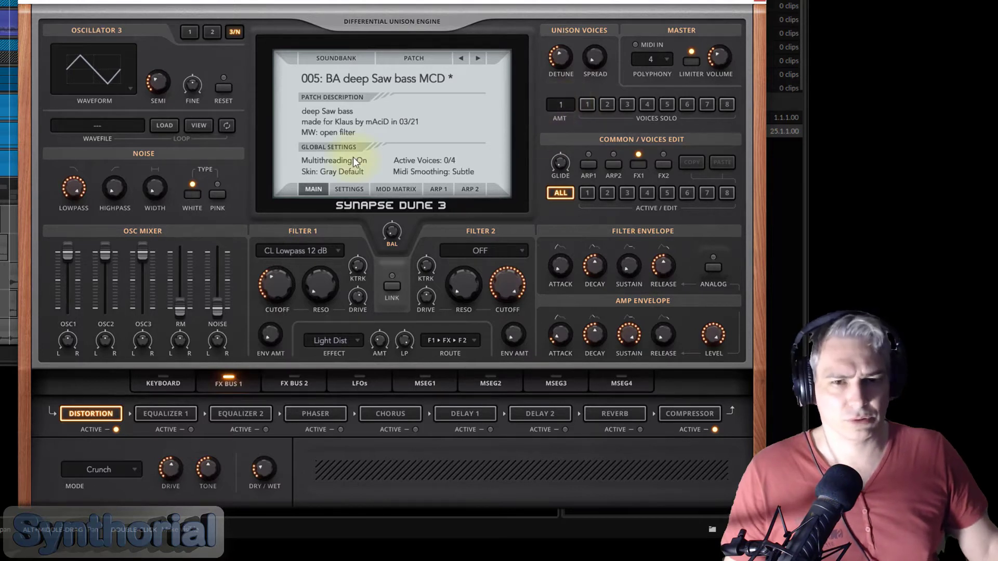
left_click(187, 33)
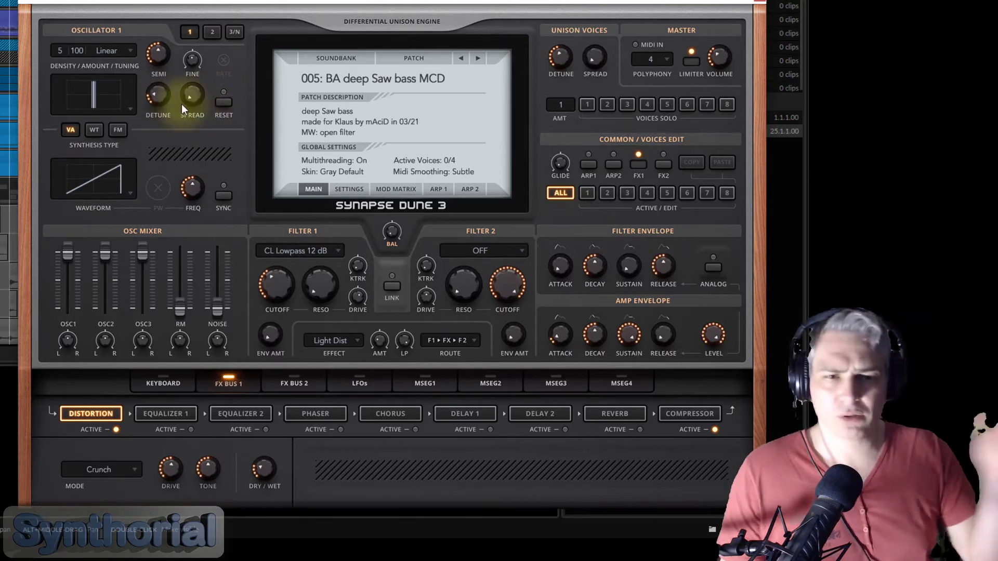
left_click(212, 35)
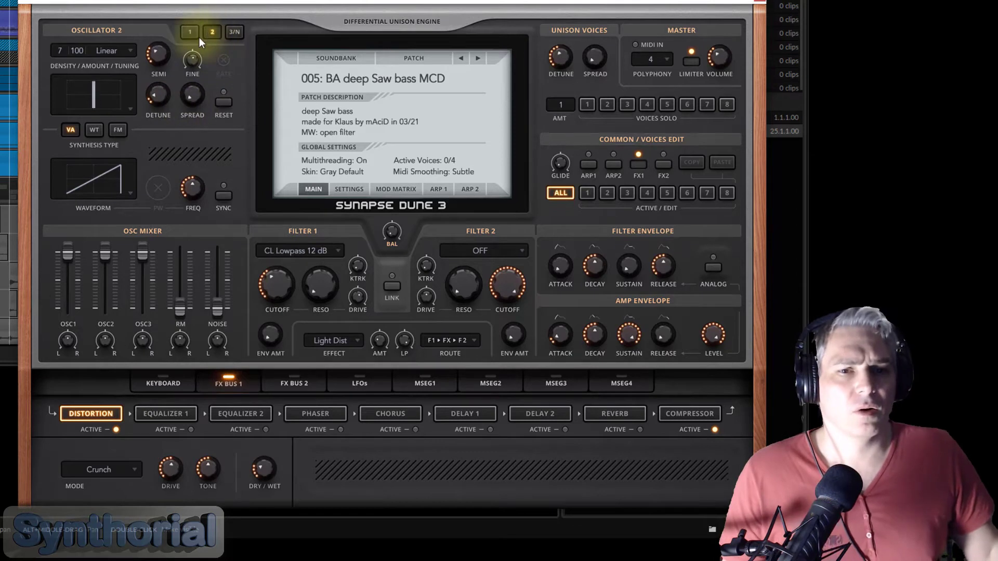
left_click(190, 33)
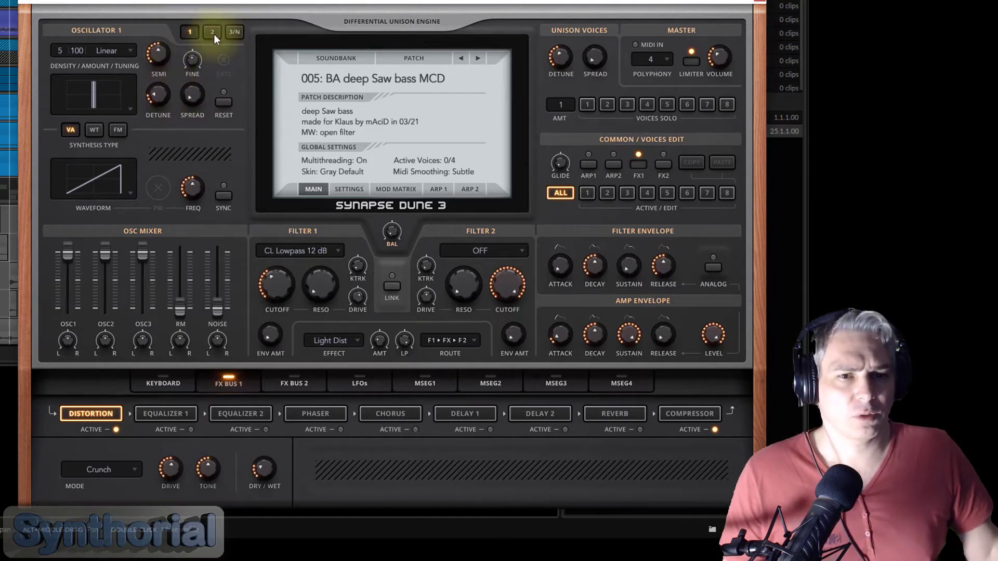
left_click(212, 34)
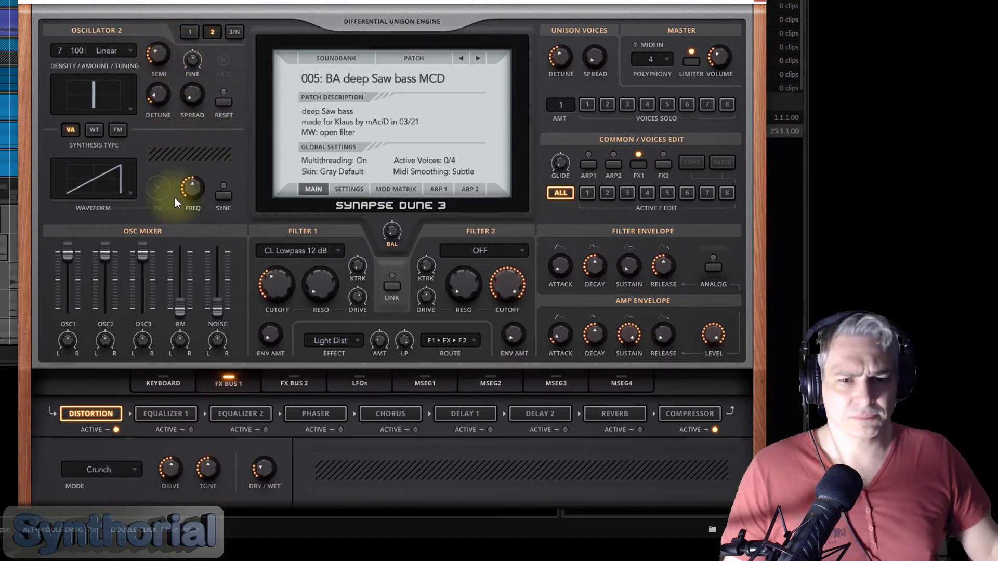
left_click(234, 32)
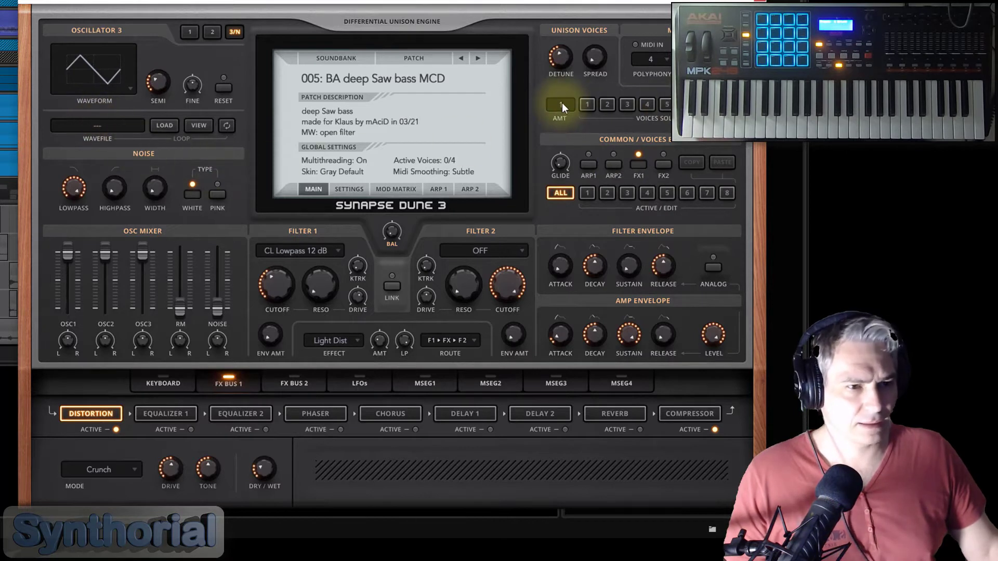
- Set the unison voice amount to 4 and check oscillator 1 for individual voices, returning to editing all voices
left_click_drag(570, 103, 574, 88)
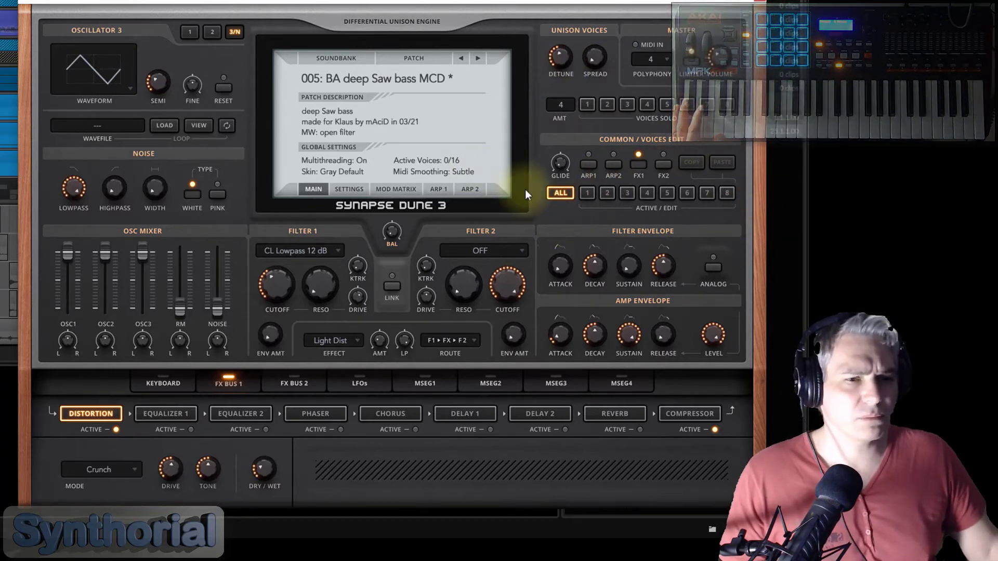
left_click(190, 31)
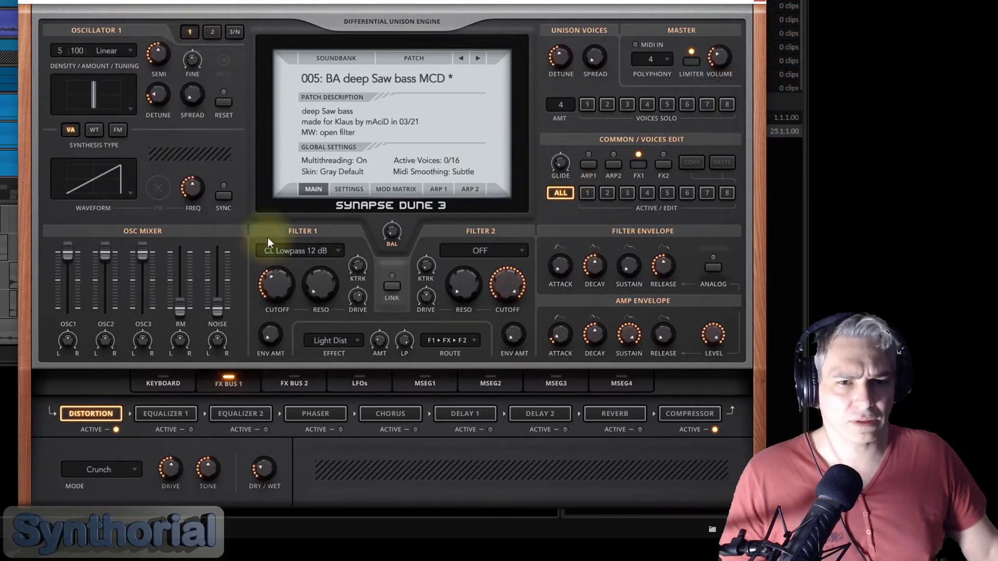
left_click(588, 192)
left_click(626, 194)
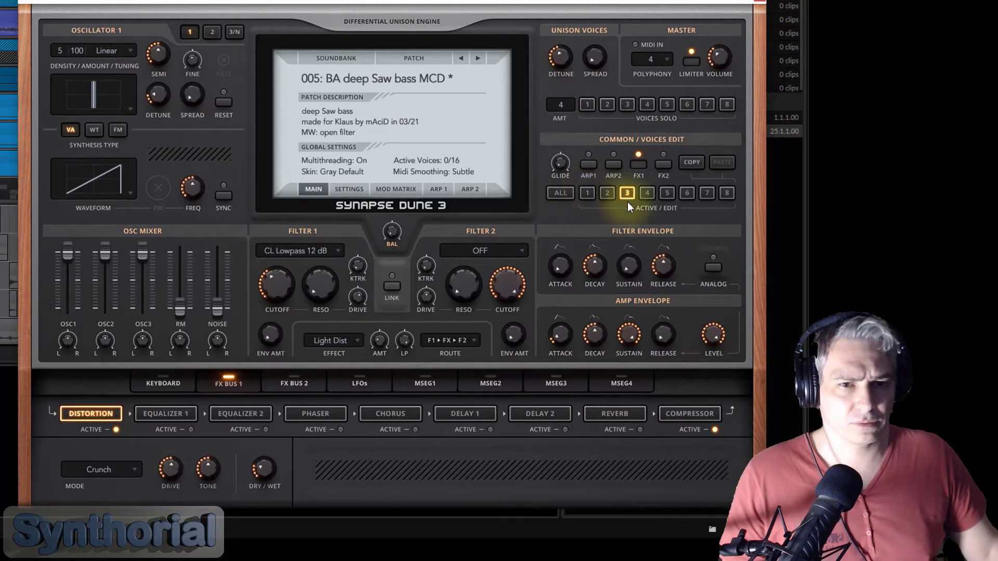
left_click(619, 194)
left_click(574, 196)
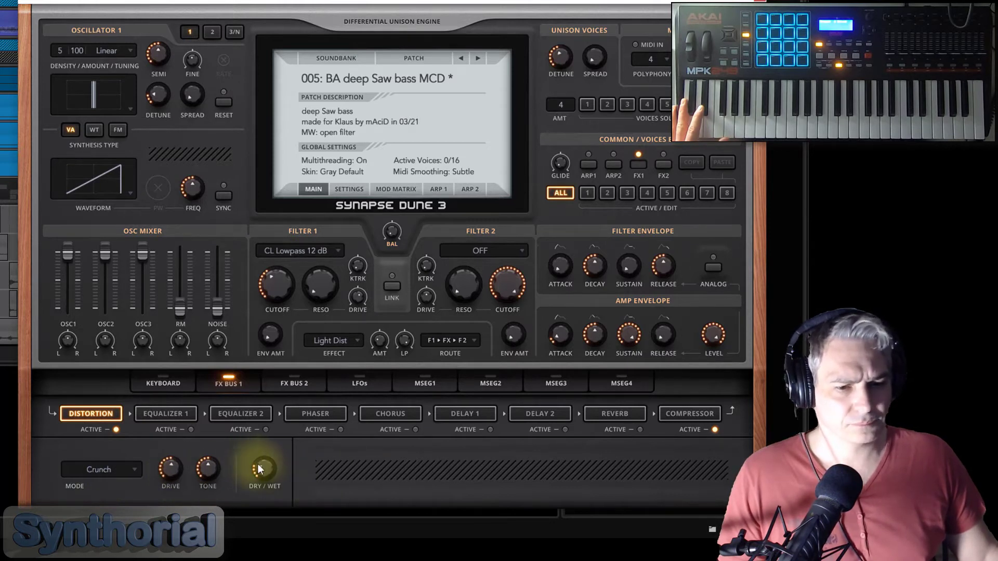
- Bypass and re-enable the distortion on FX Bus 1 for comparison, and show the compressor's settings
left_click(114, 430)
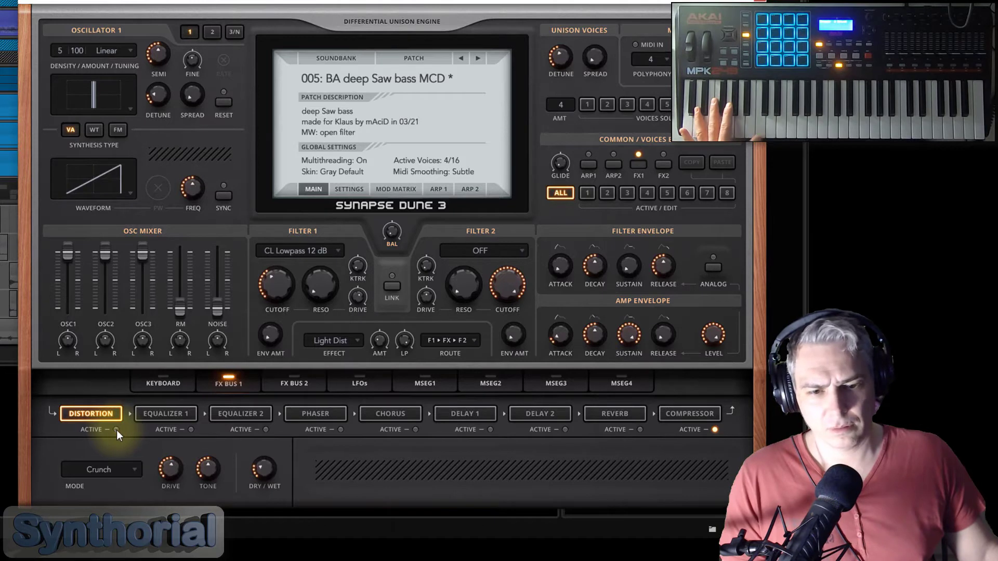
left_click(117, 429)
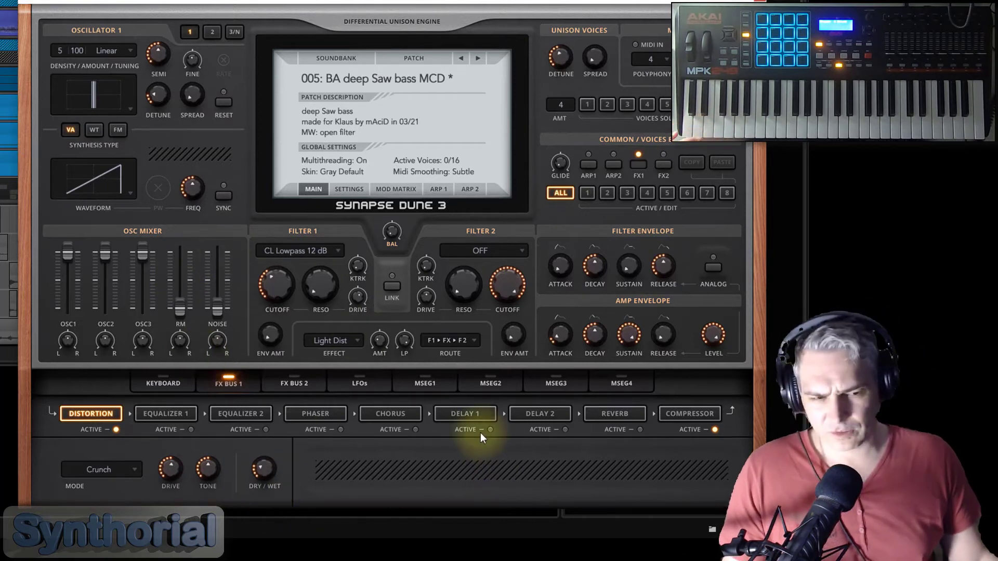
left_click(689, 414)
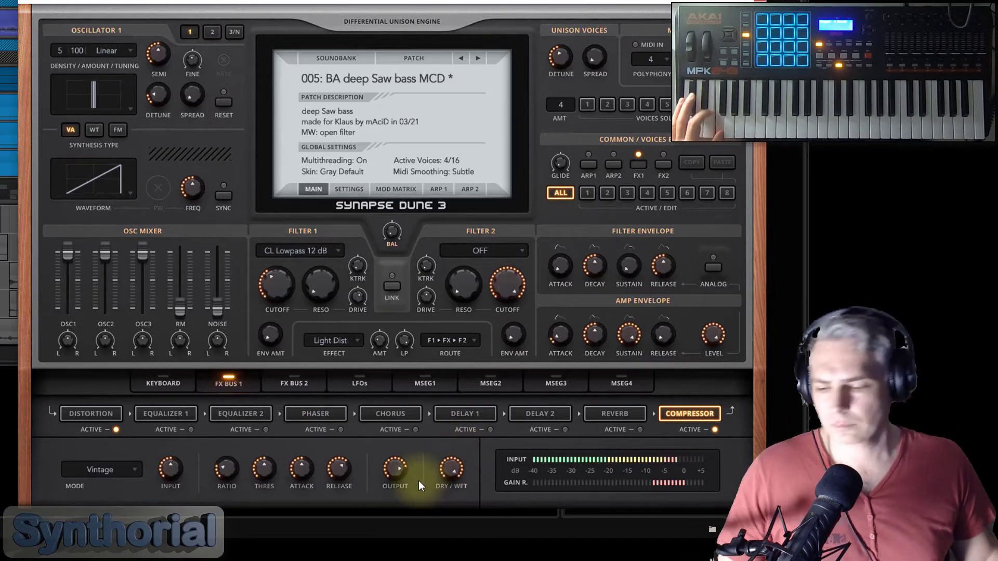
- Examine the patch's modulation matrix and the settings of oscillators 2 and 1, and return to the main patch page
left_click(395, 190)
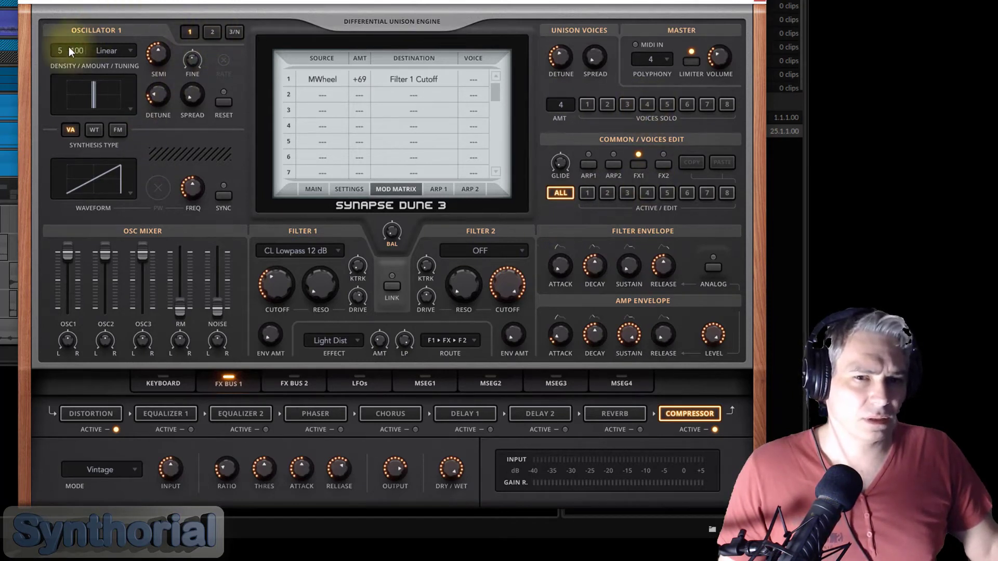
left_click(212, 33)
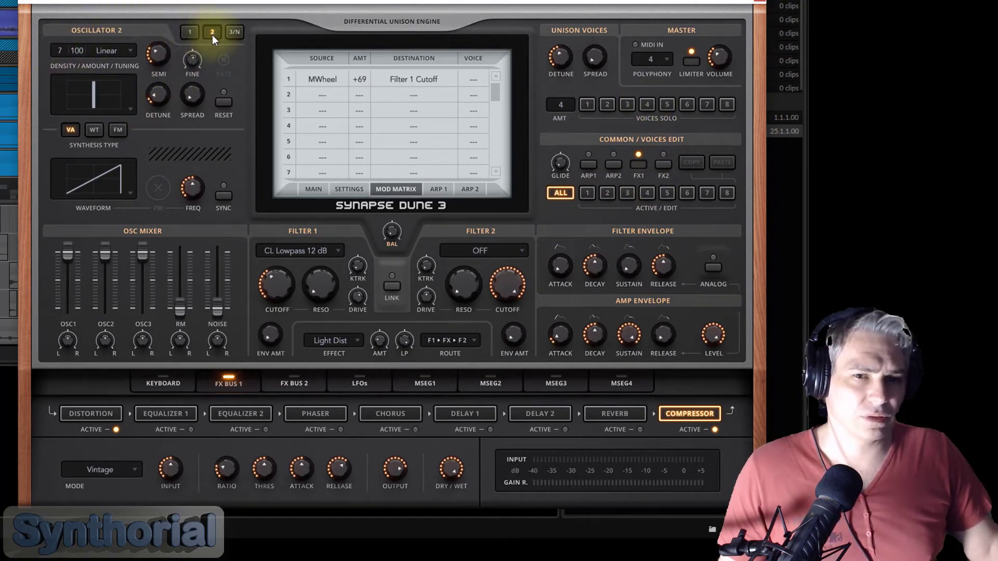
left_click(190, 31)
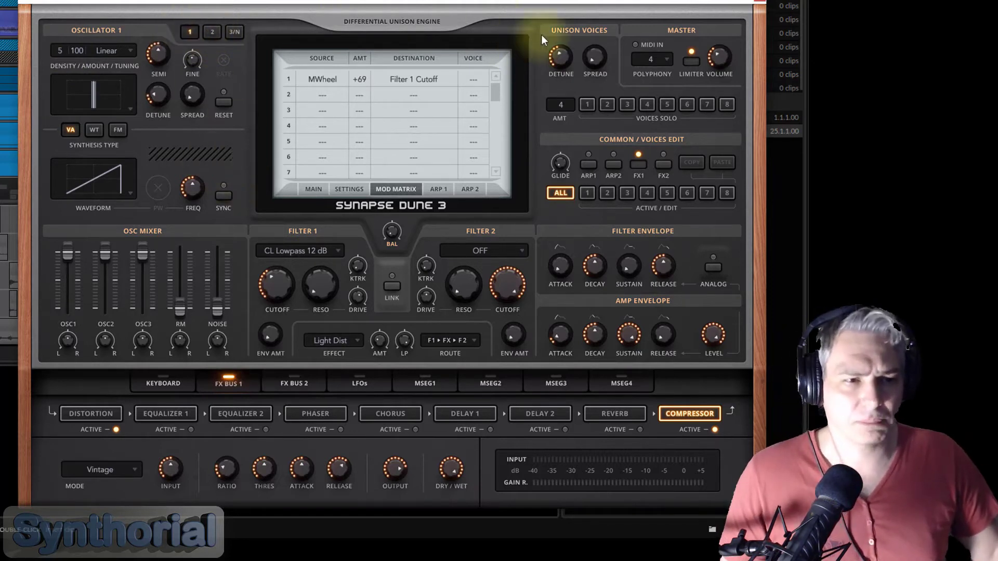
left_click(312, 189)
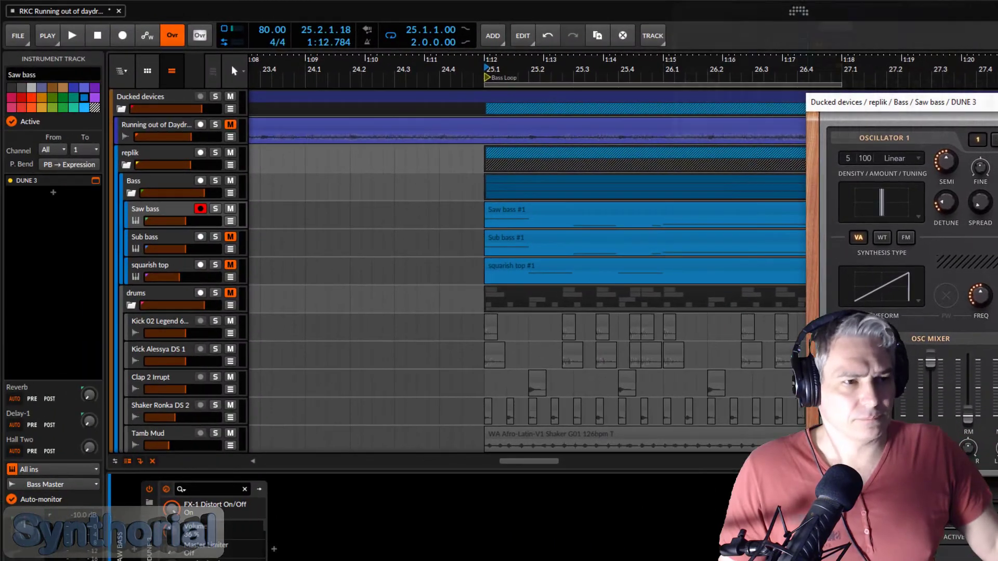
- Unmute Sub bass, mute Saw bass, and select the Sub bass track for playing the sub layer alone
left_click(230, 236)
left_click(231, 208)
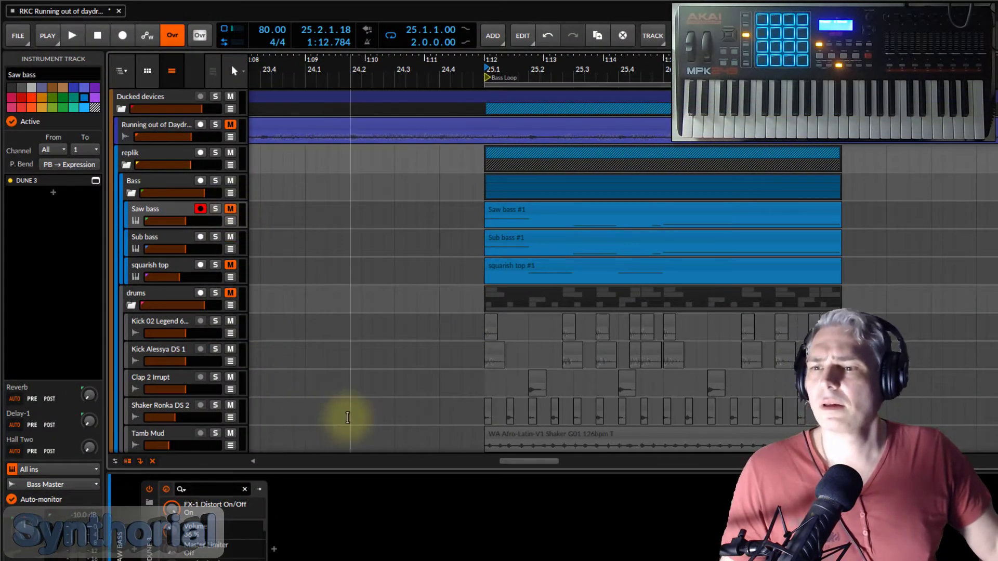
left_click(145, 237)
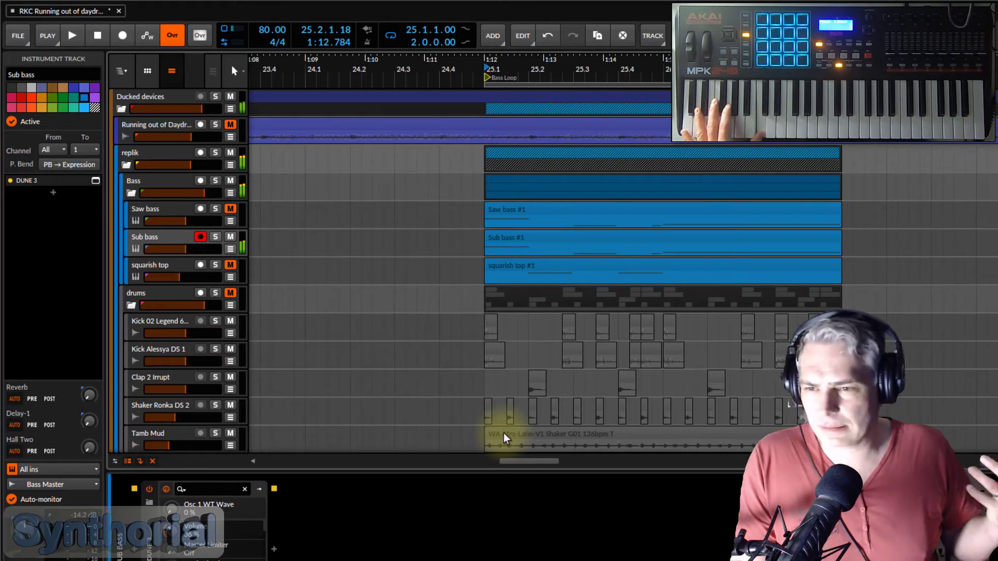
- Sweep oscillator 1's wavetable position from sine to square and back to sine to demonstrate the sub layer
key("space")
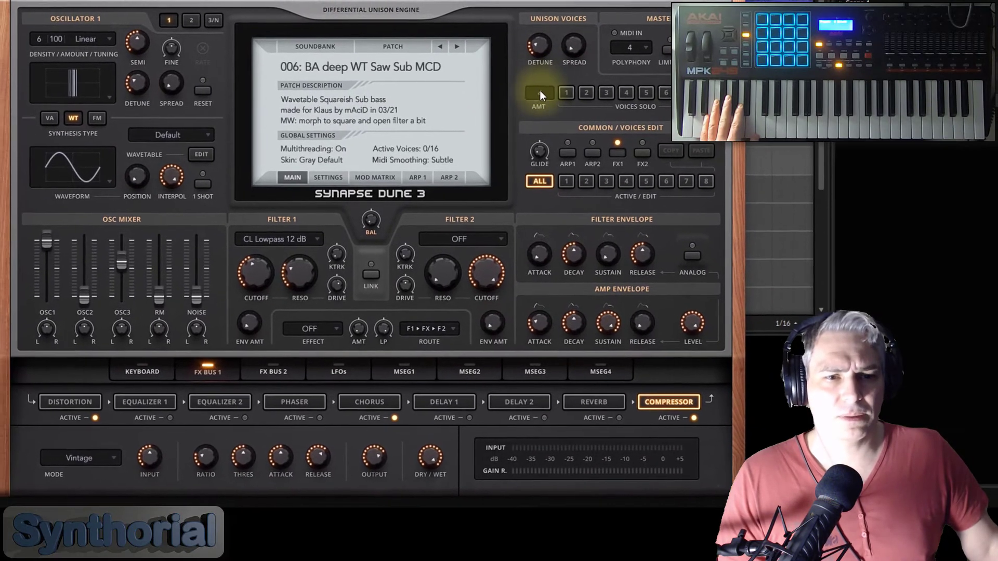
left_click(541, 95)
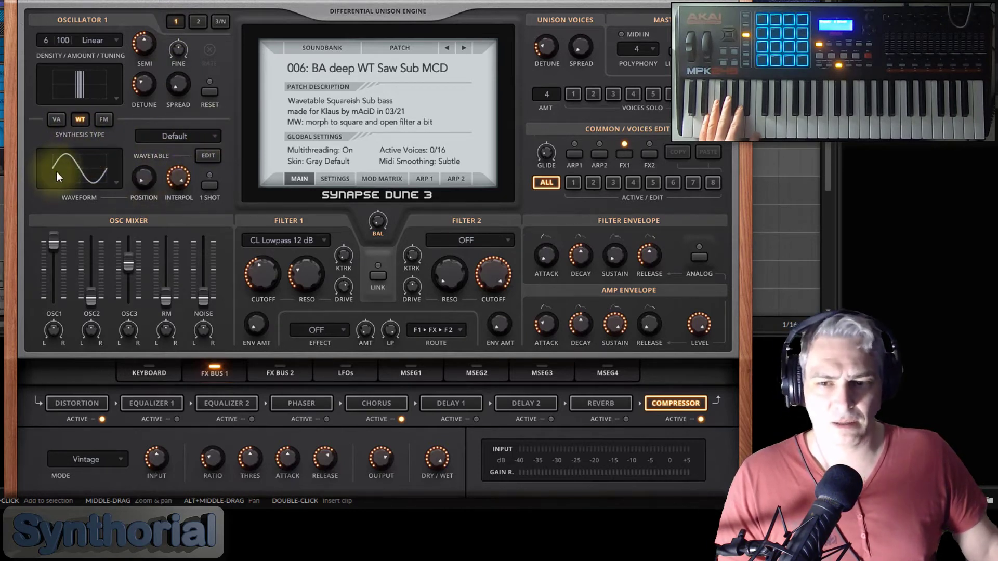
left_click_drag(139, 187, 165, 40)
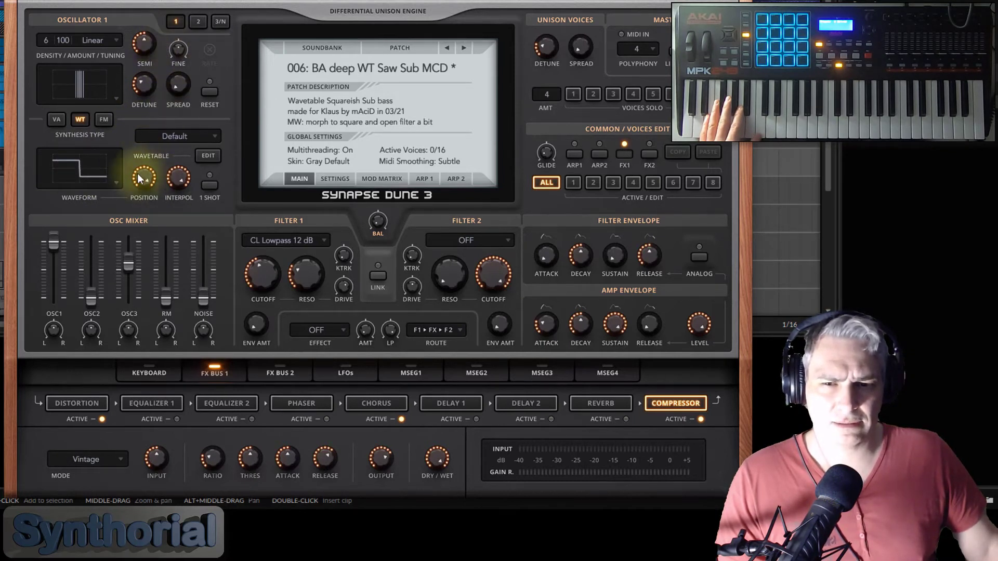
left_click_drag(148, 177, 161, 301)
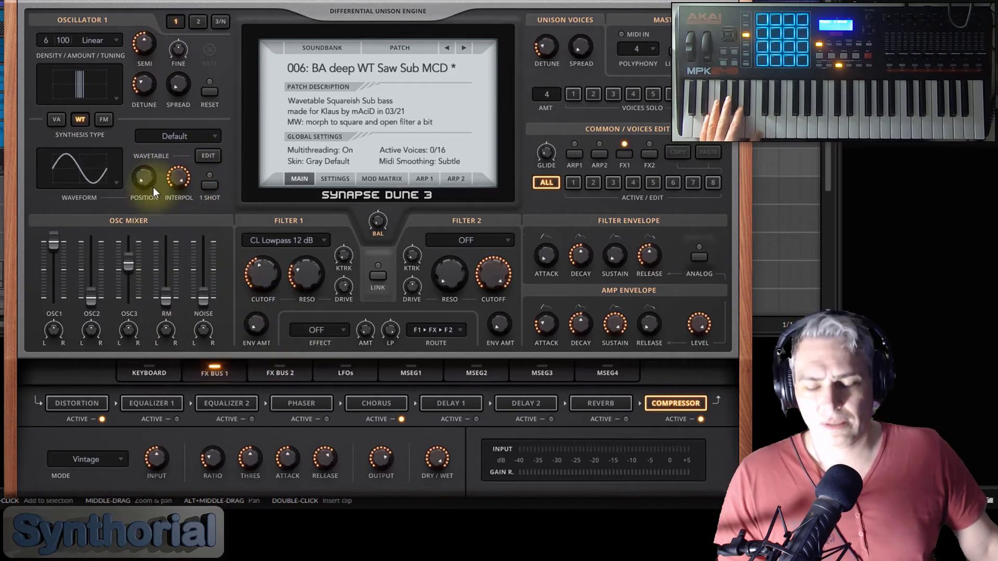
left_click_drag(148, 186, 183, 235)
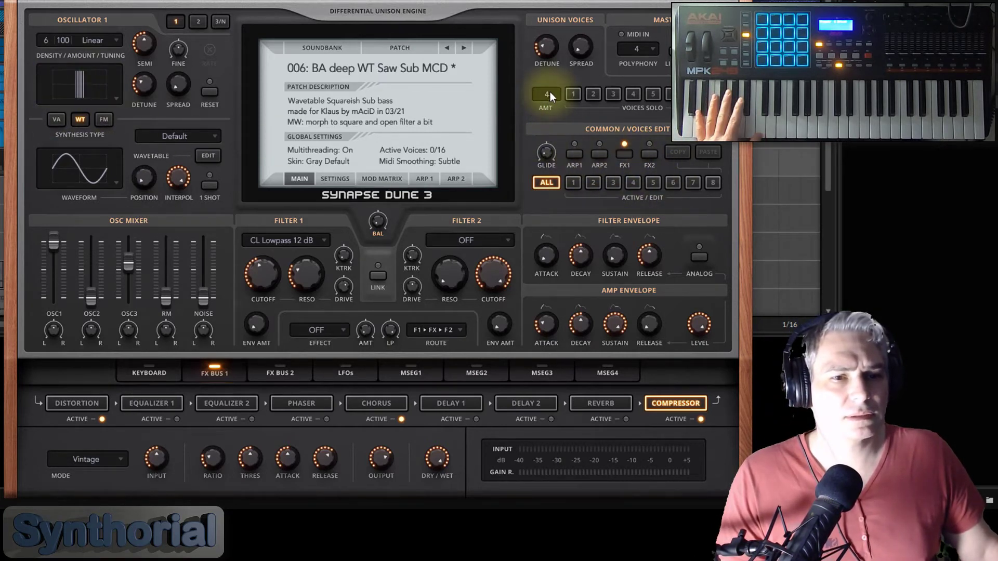
- Set the unison voice amount to 1 and save the project
left_click_drag(551, 101, 547, 117)
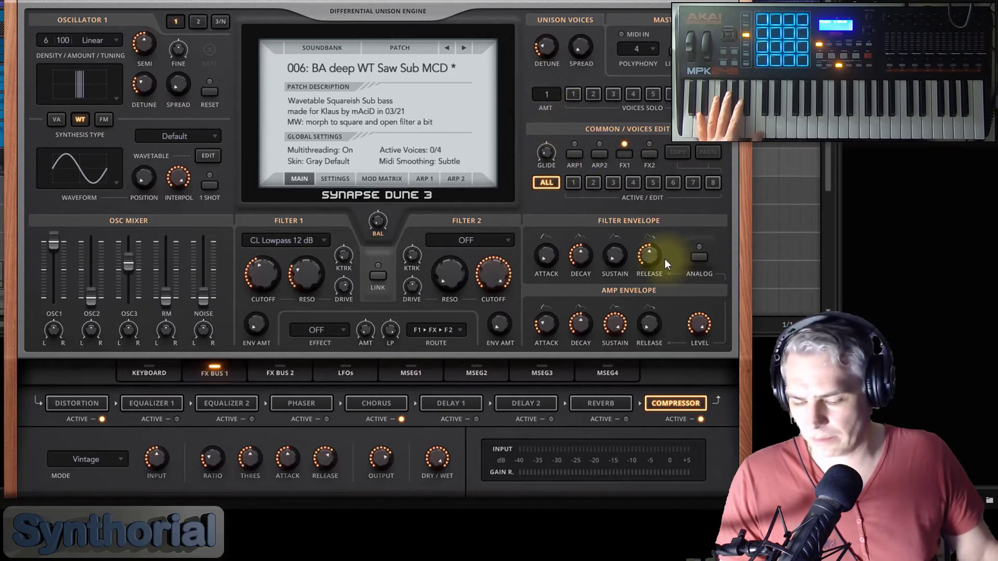
key("ctrl+s")
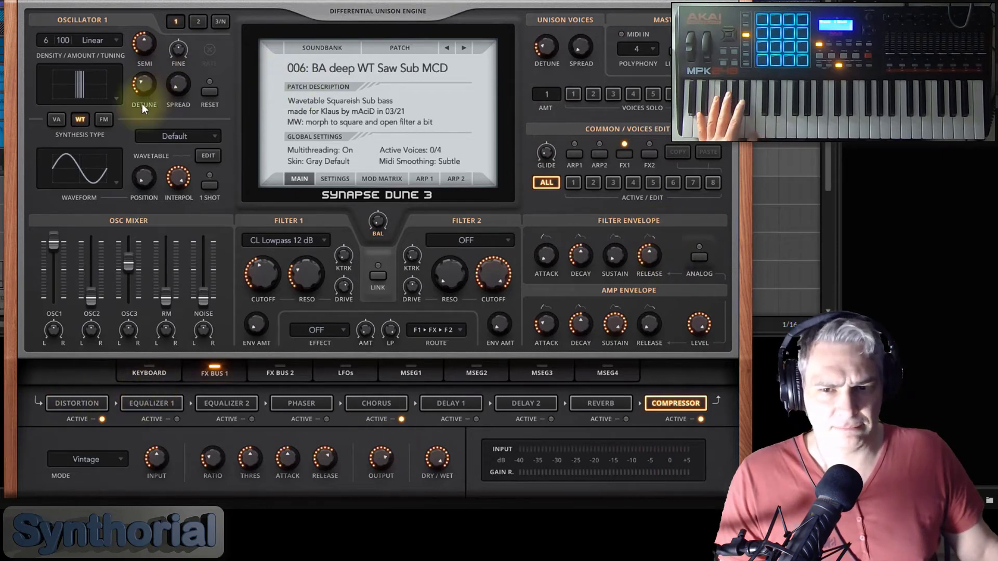
- Try a higher drive on the FX Bus 1 distortion and examine the chorus and compressor settings
left_click(87, 401)
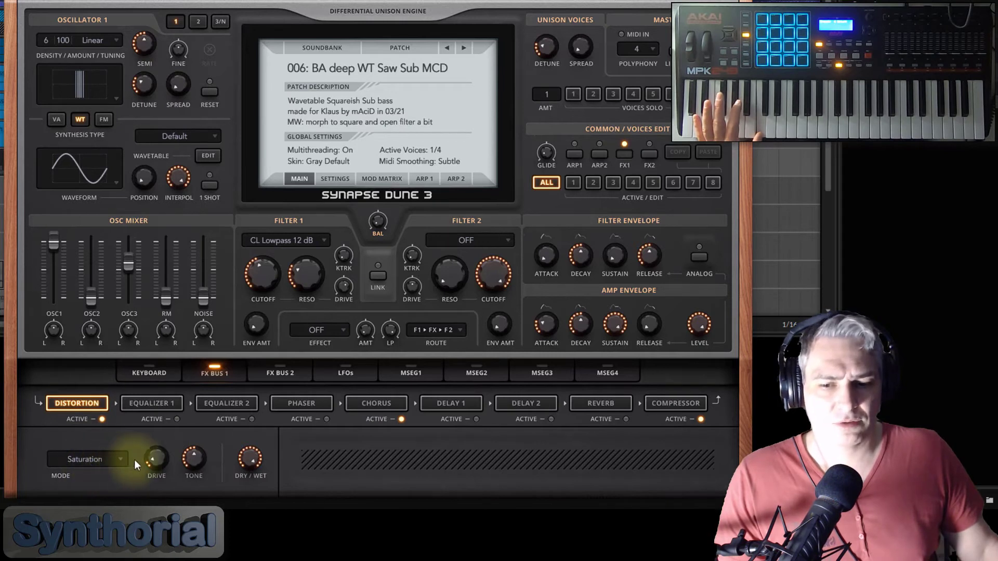
left_click_drag(161, 465, 162, 391)
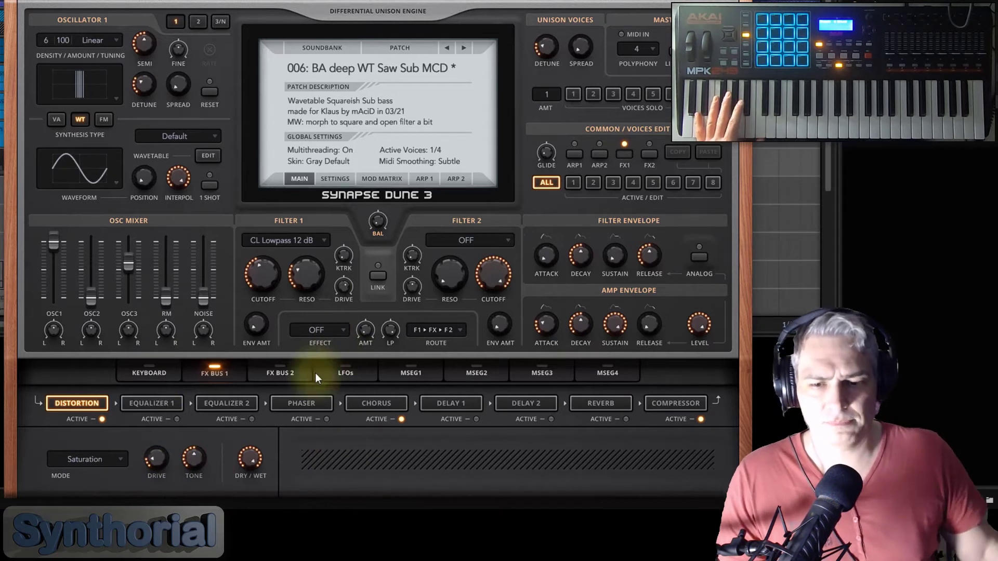
left_click(376, 404)
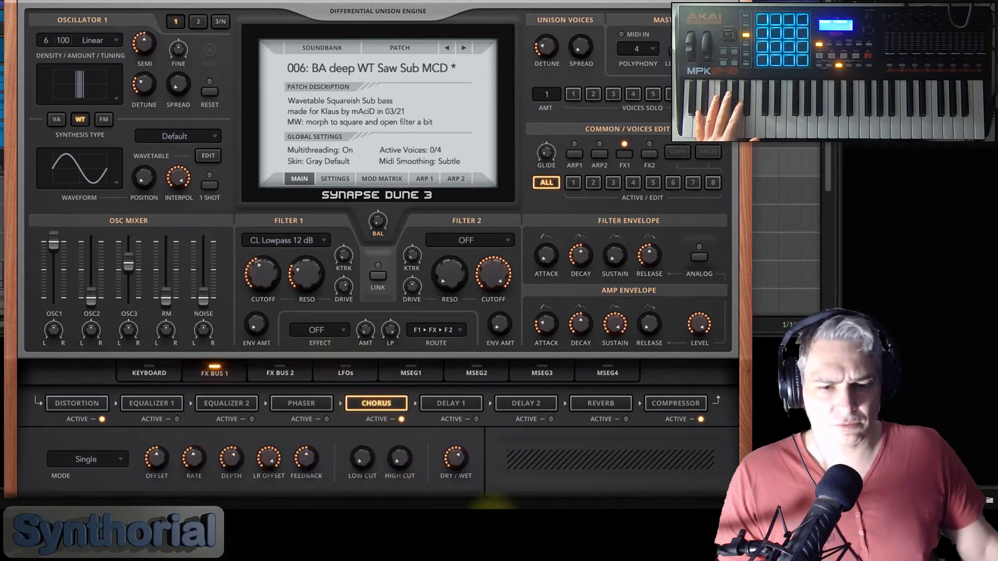
left_click(673, 402)
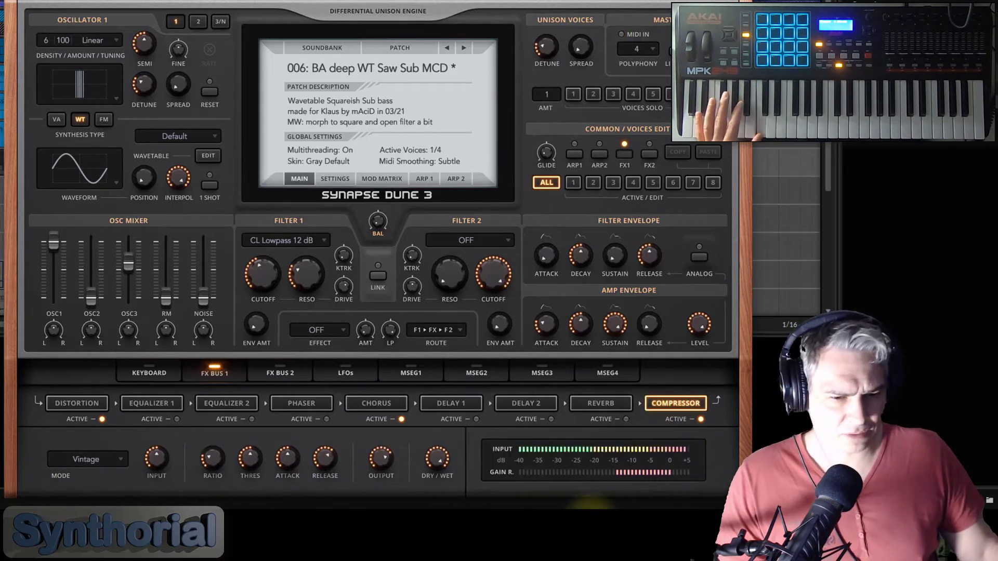
left_click(74, 404)
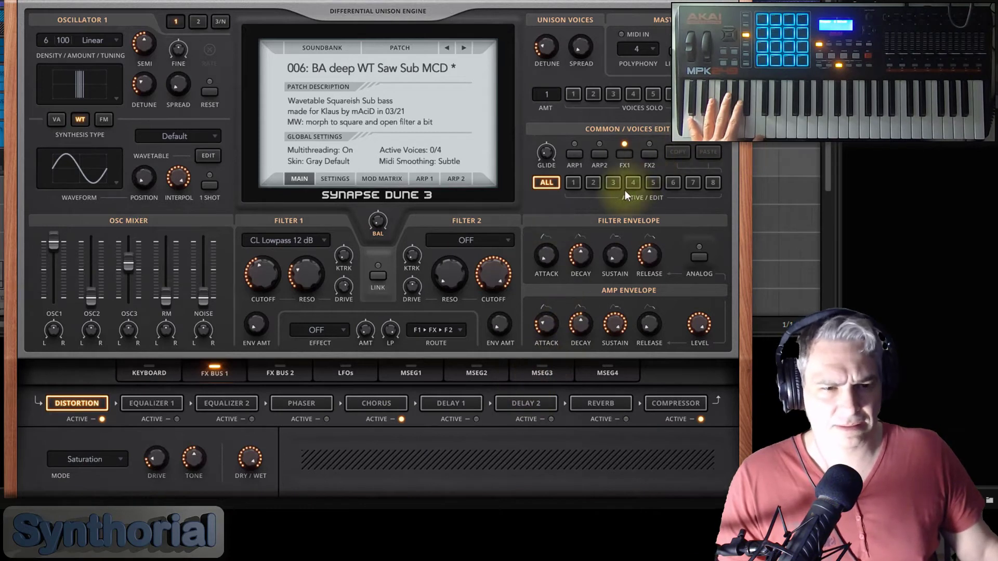
- Set the unison voice amount to 4 and demonstrate the position sweep of oscillator 1's Default wavetable up to 51%
left_click_drag(546, 96, 560, 59)
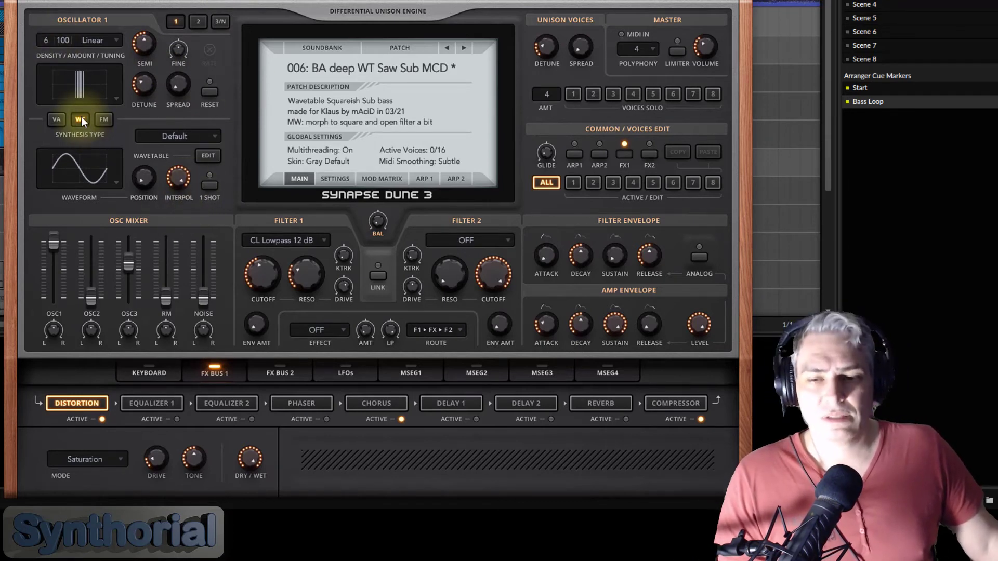
left_click(186, 135)
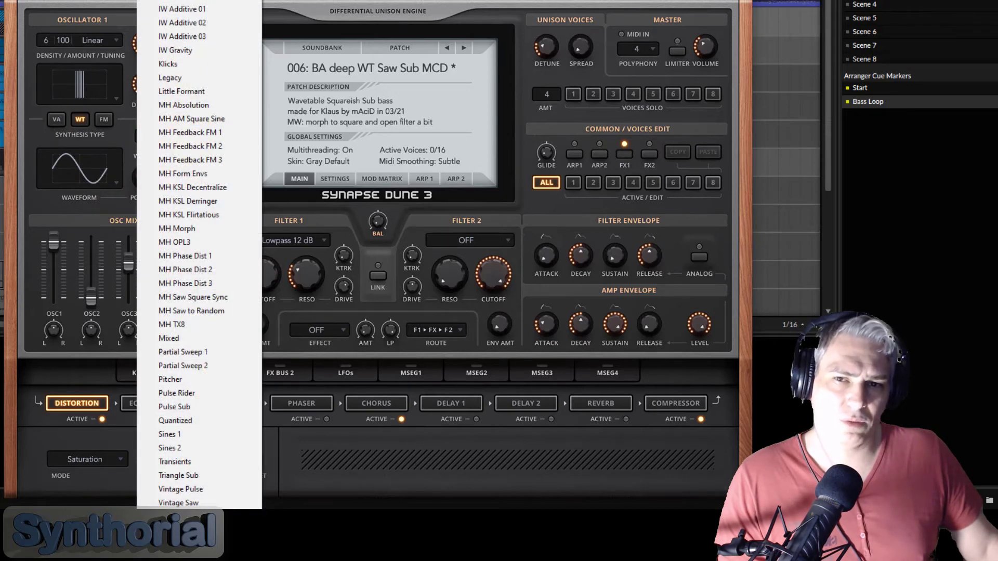
left_click(38, 238)
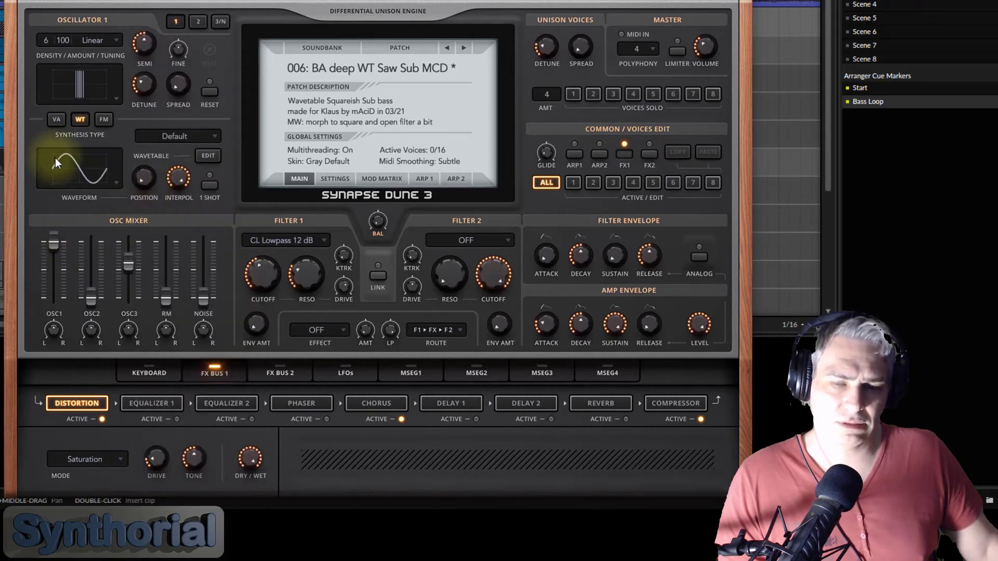
left_click_drag(154, 172, 170, 141)
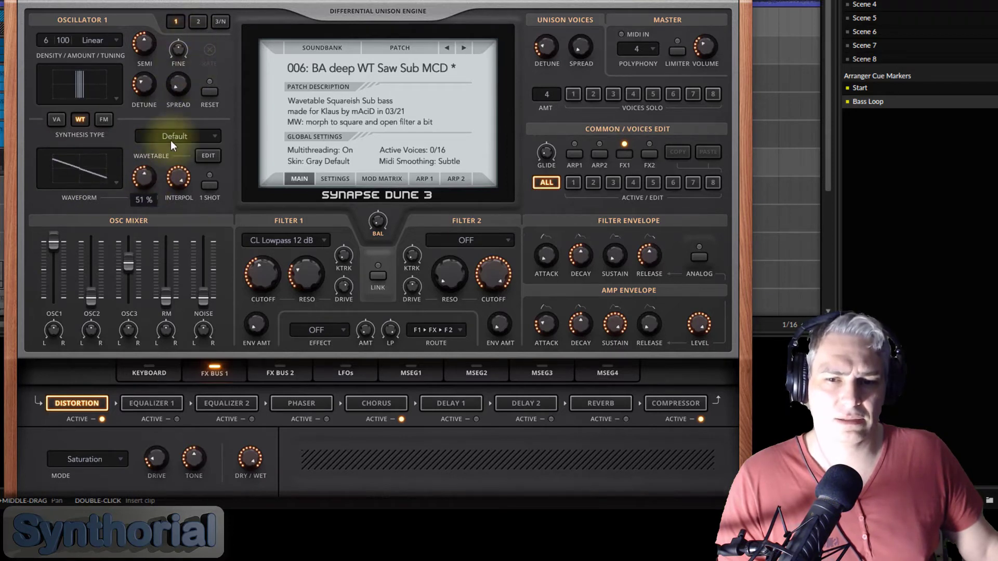
- Examine the settings of oscillators 2 and 3 in comparison with oscillator 1, returning to oscillator 1
left_click(200, 21)
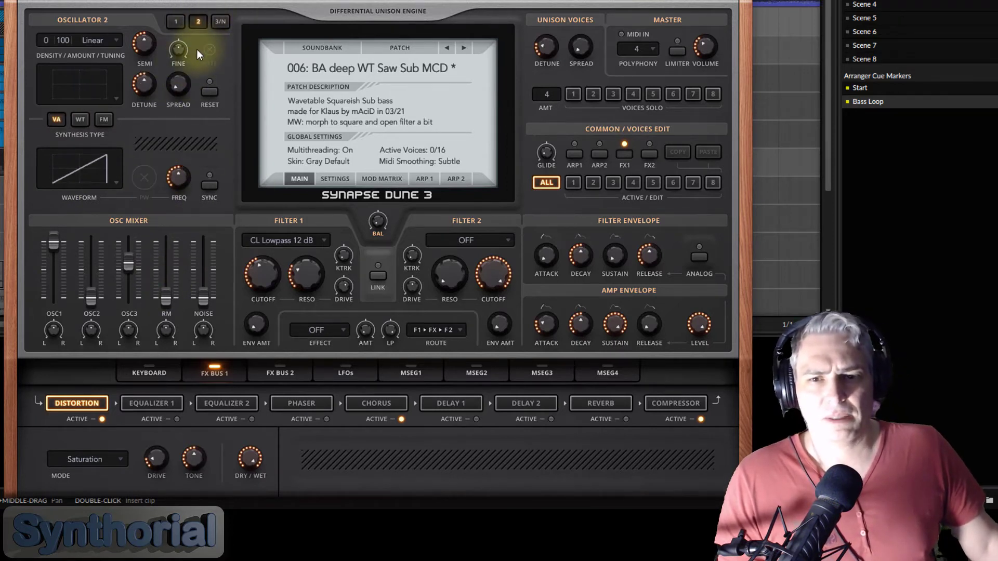
left_click(220, 21)
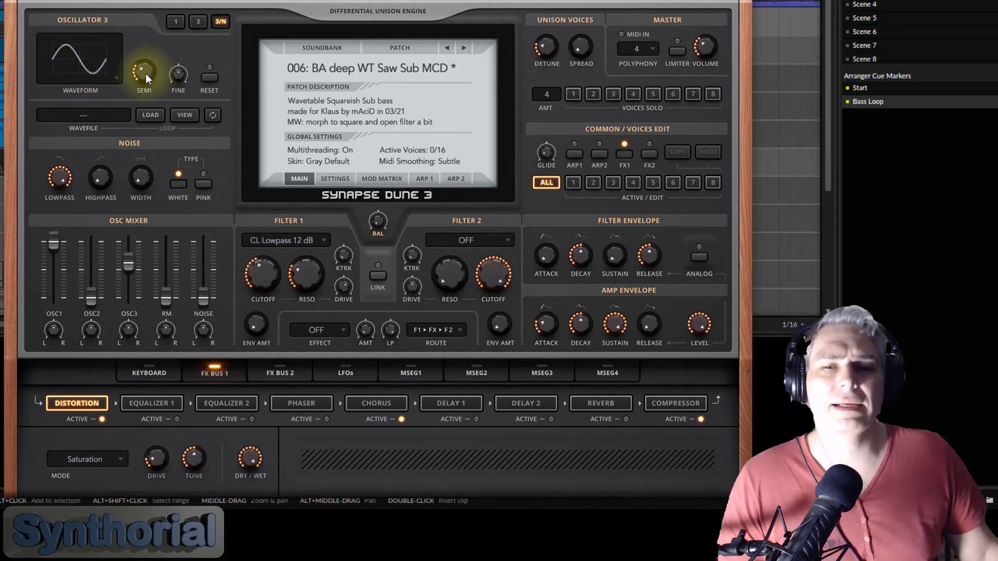
left_click(176, 21)
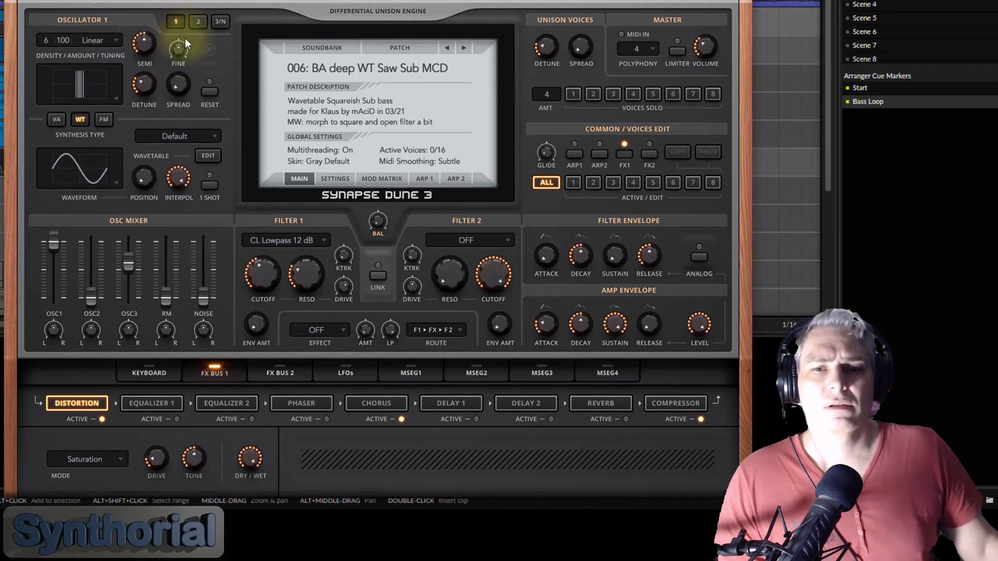
left_click(220, 20)
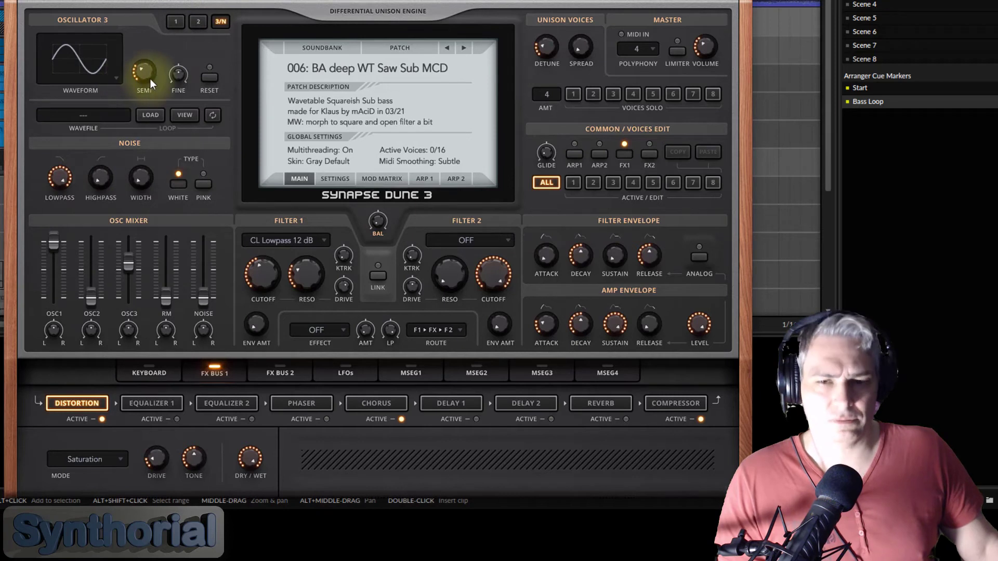
left_click(173, 22)
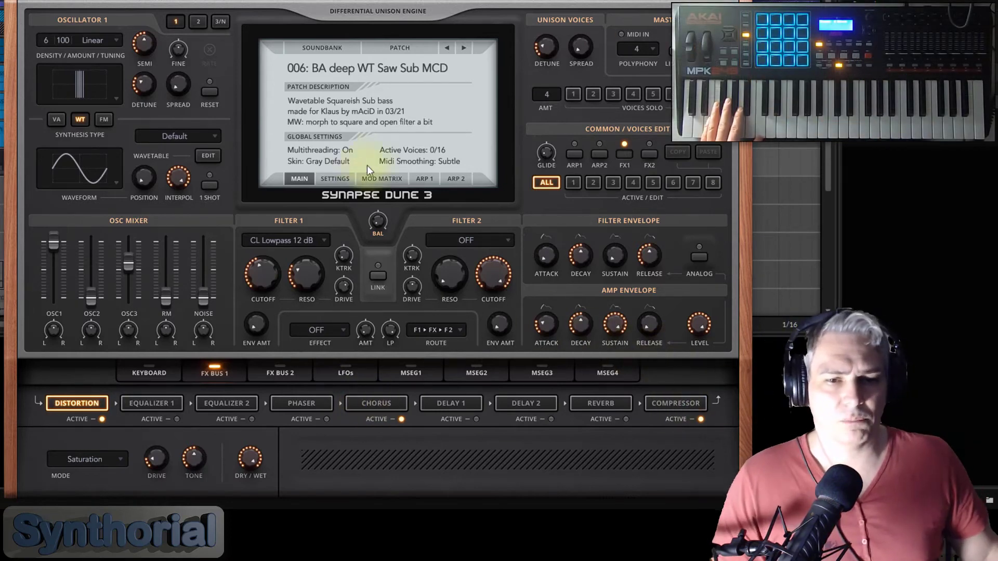
- Show the sub patch's modulation matrix and try moving oscillator 1's wavetable position, returning it to the sine wave
left_click(380, 178)
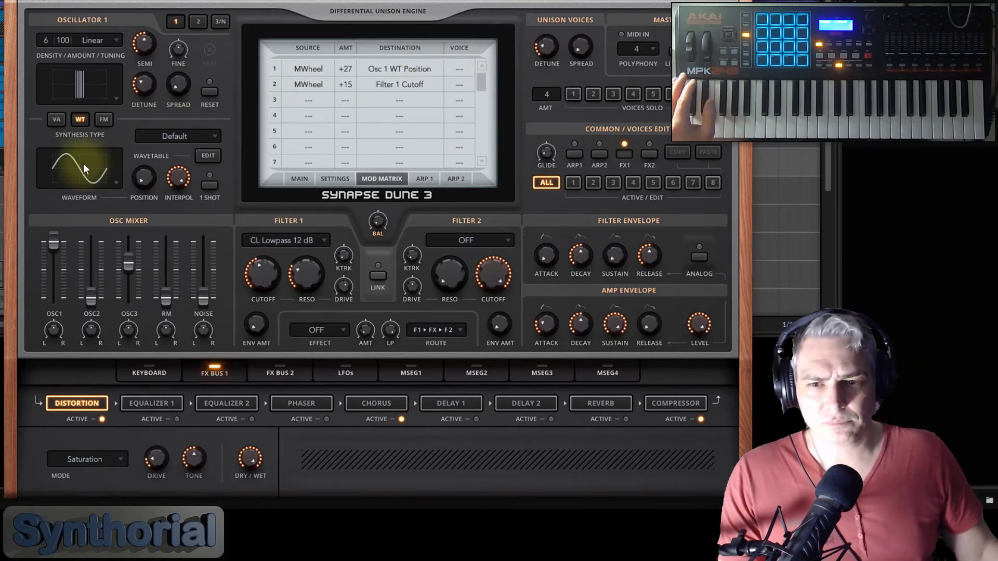
left_click_drag(151, 170, 220, 228)
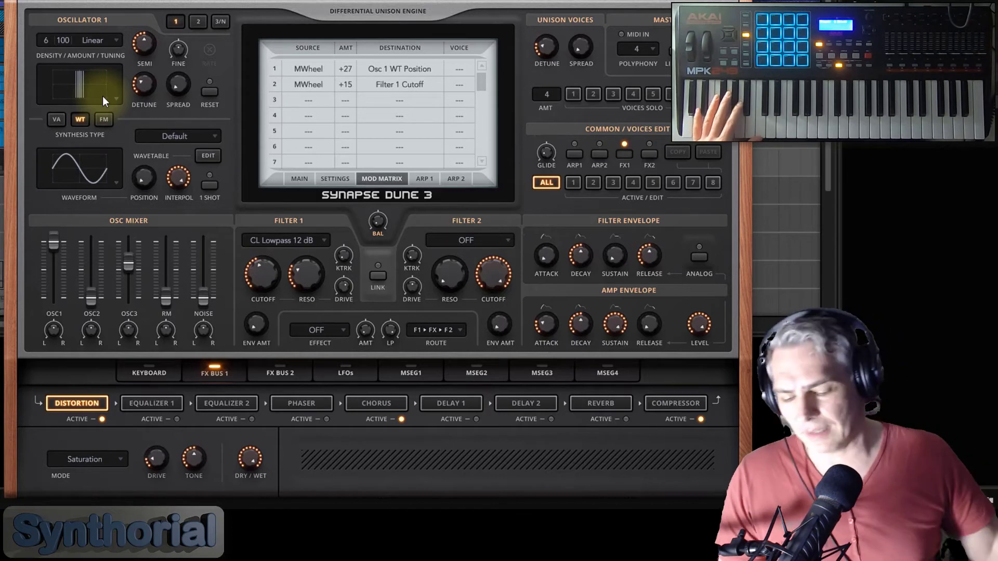
left_click_drag(141, 183, 133, 202)
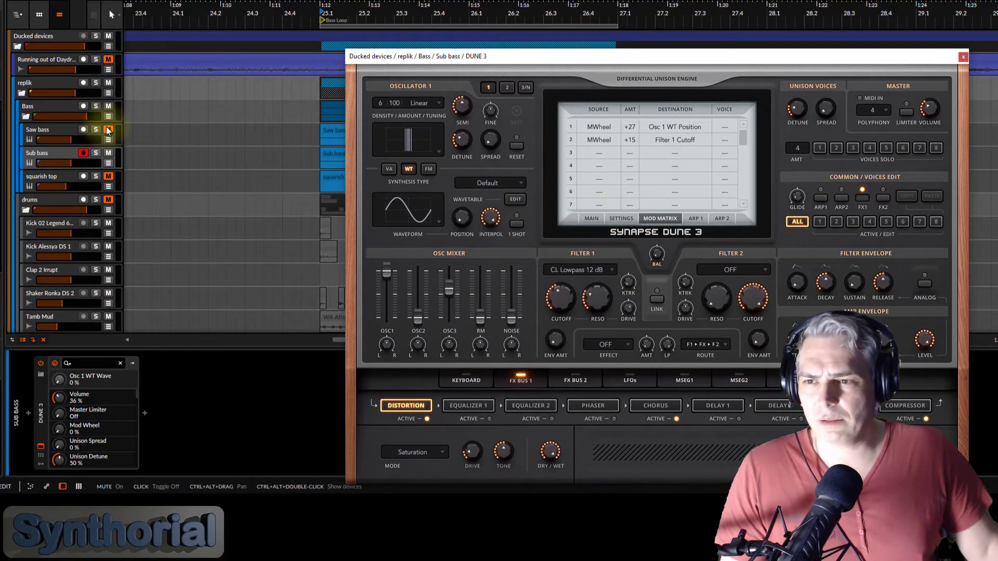
- Play Saw bass together with Sub bass, and close the sub's DUNE 3 window after returning to the main patch page
key("space")
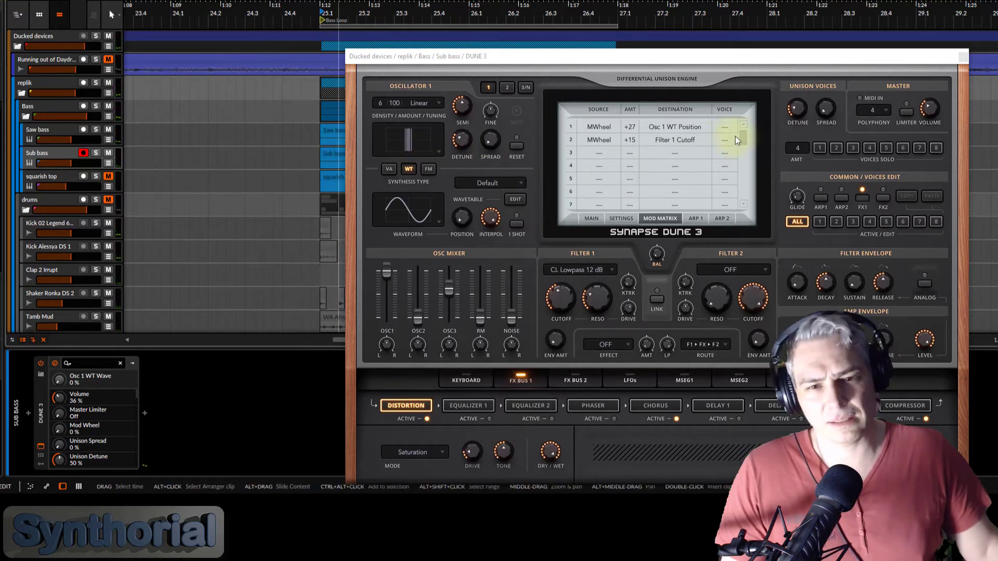
left_click(592, 219)
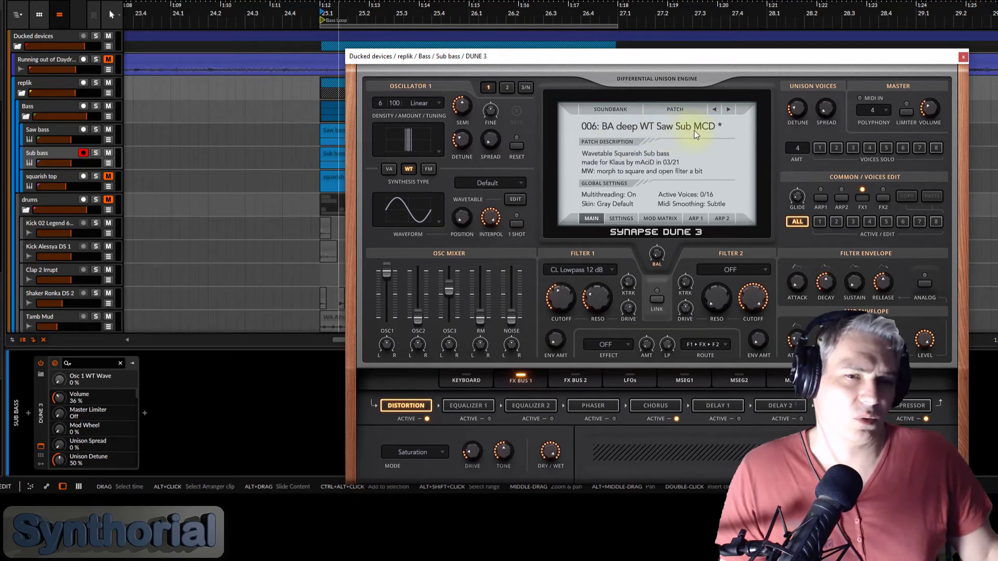
left_click(963, 59)
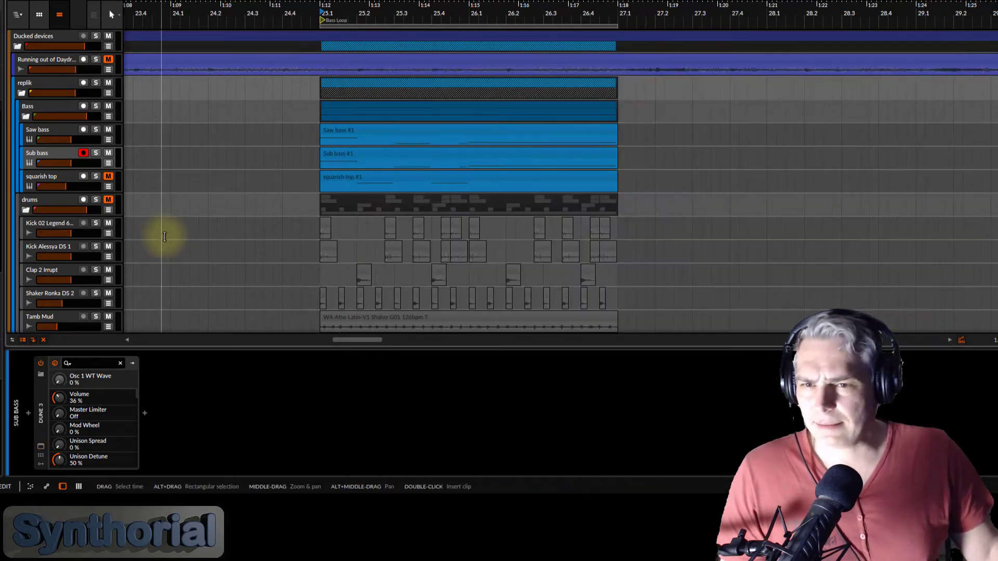
- Mute Saw bass and Sub bass, unmute squarish top, and select the squarish top track for playing it alone
left_click(109, 130)
left_click(108, 153)
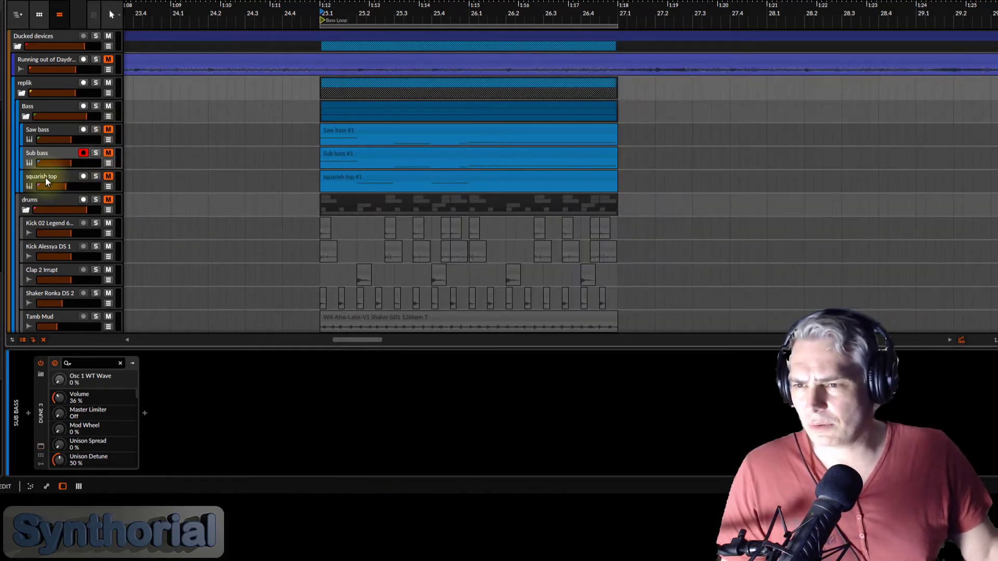
left_click(108, 178)
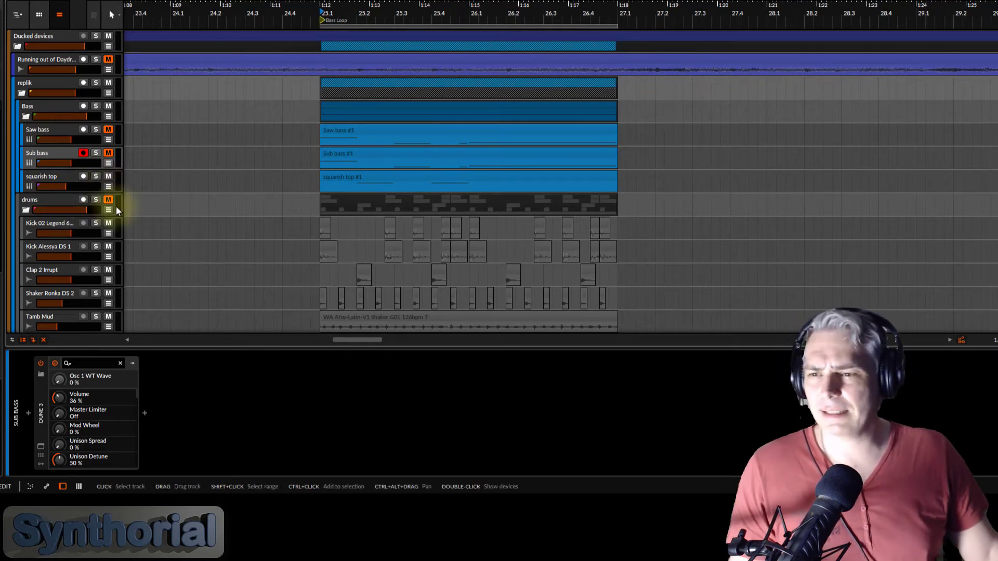
left_click(54, 179)
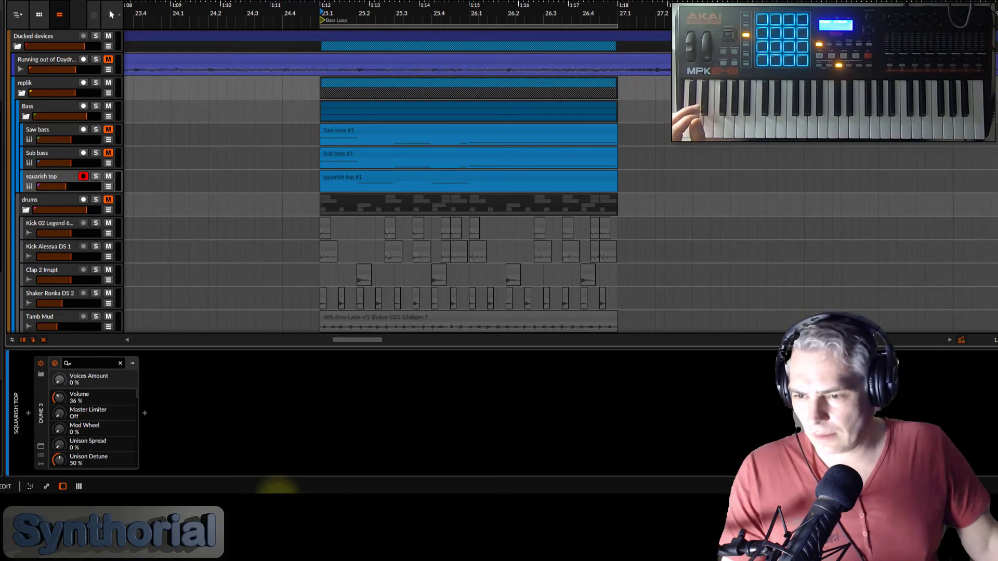
- Open the squarish top track's DUNE 3 patch to examine oscillator 1's wavetable position, the noise level and the modulation matrix
left_click(41, 446)
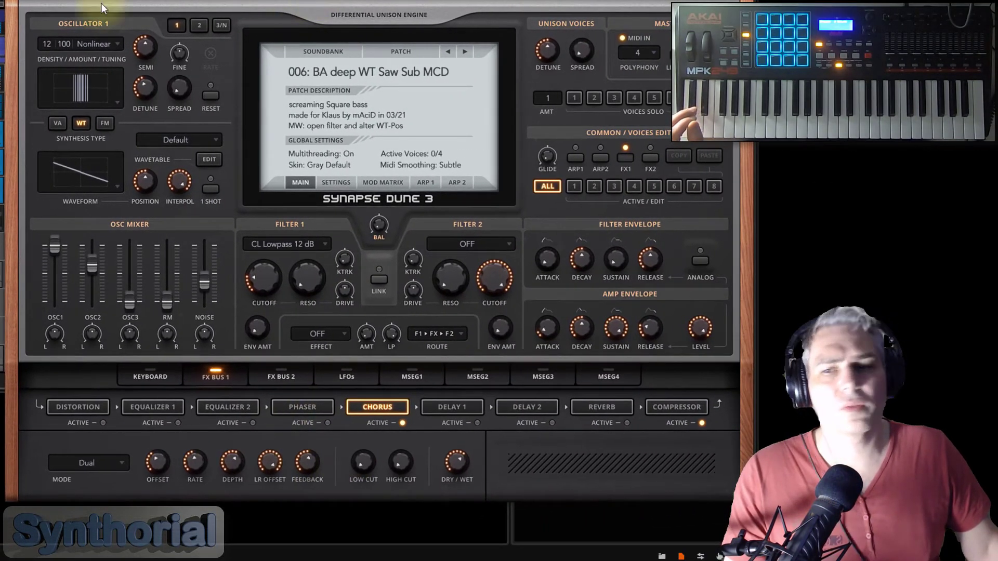
left_click_drag(531, 0, 510, 17)
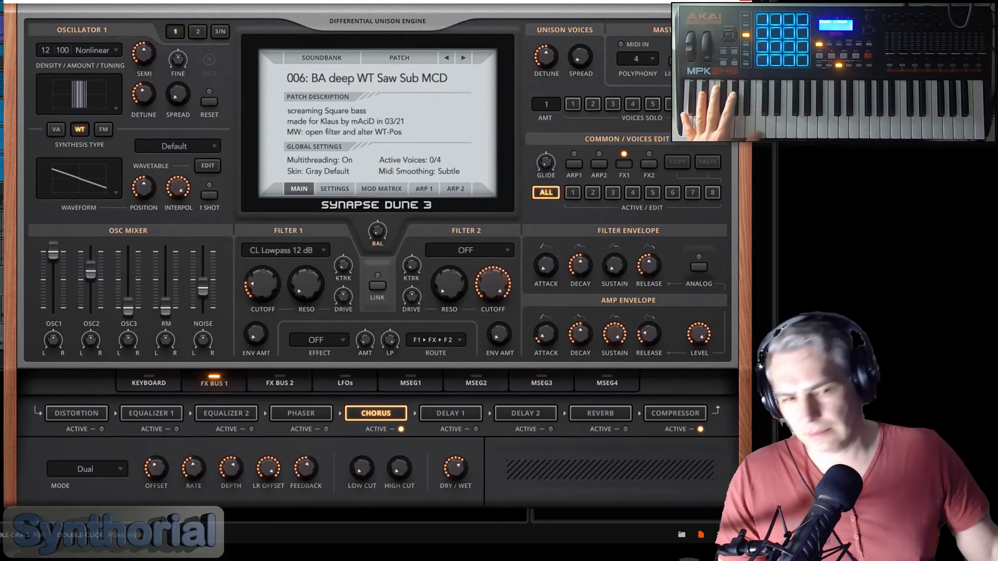
left_click_drag(145, 192, 49, 198)
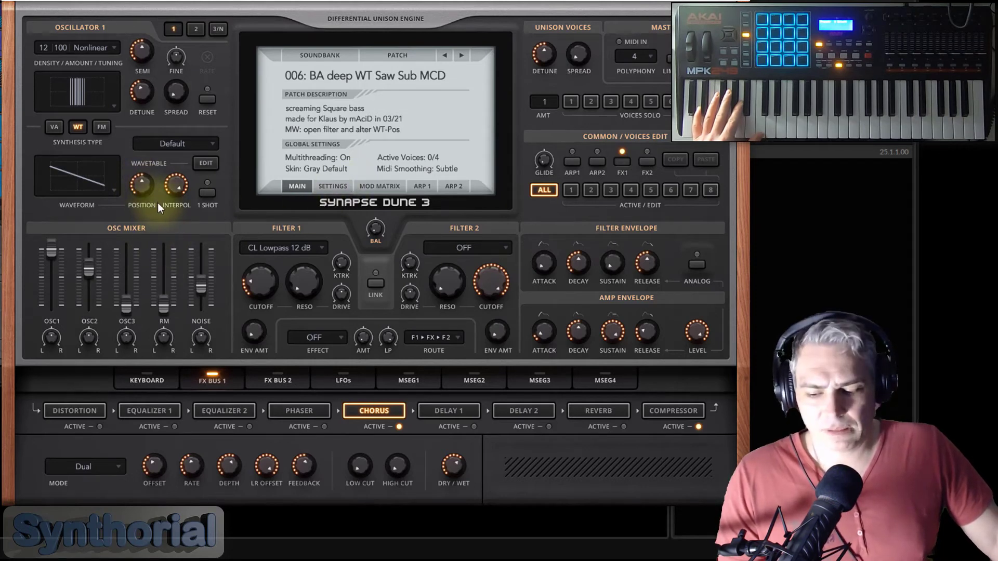
left_click_drag(198, 276, 198, 273)
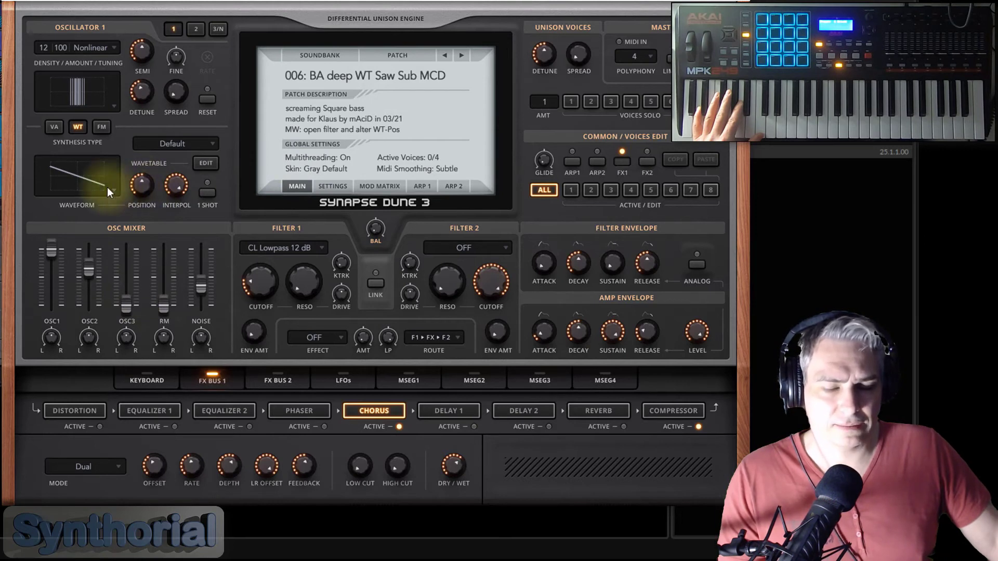
left_click(380, 186)
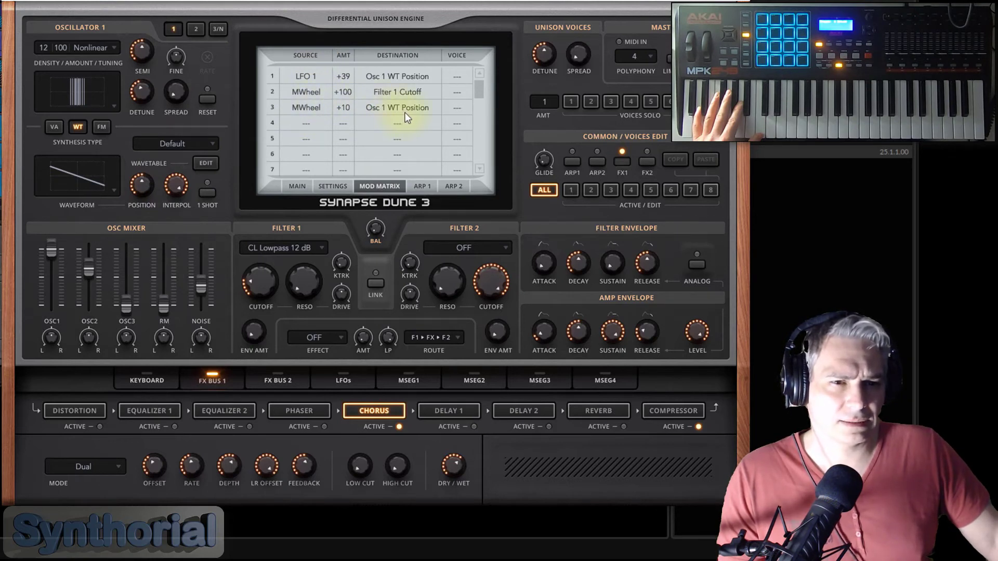
- Try shifting oscillator 1's wavetable position, return it to the saw wave, and go back to the main patch page
mouse_move(141, 191)
left_mouse_down()
mouse_move(142, 175)
mouse_move(145, 187)
left_mouse_up()
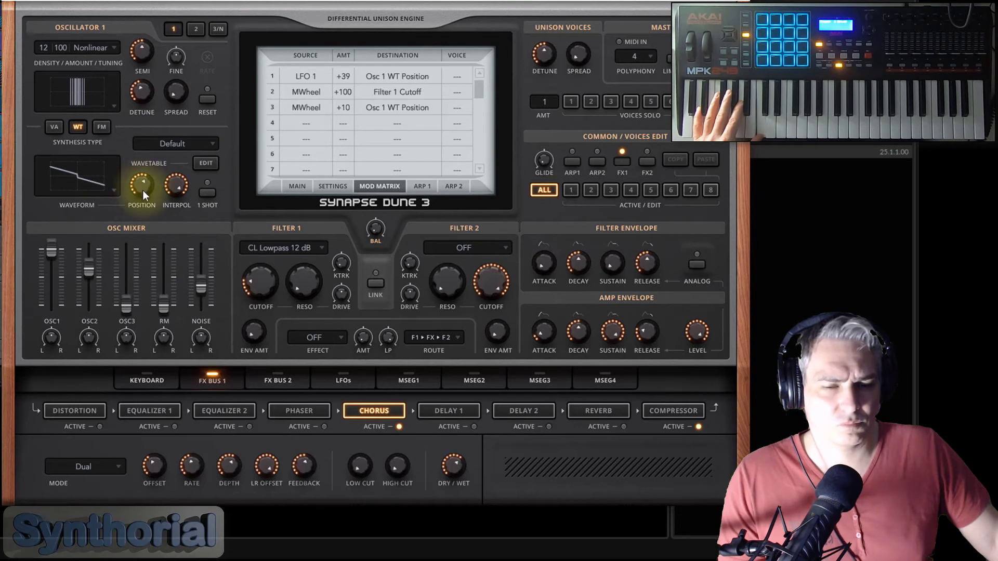
left_click_drag(143, 184, 142, 194)
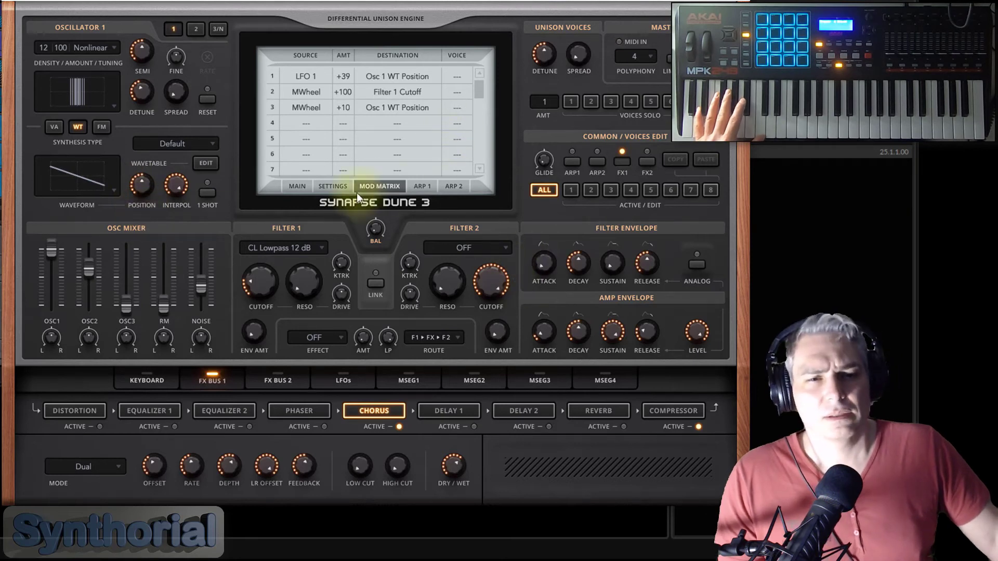
left_click(299, 186)
- Show oscillator 2 of the squarish top patch, examining its mixer level and its sine wavetable position
left_click(193, 32)
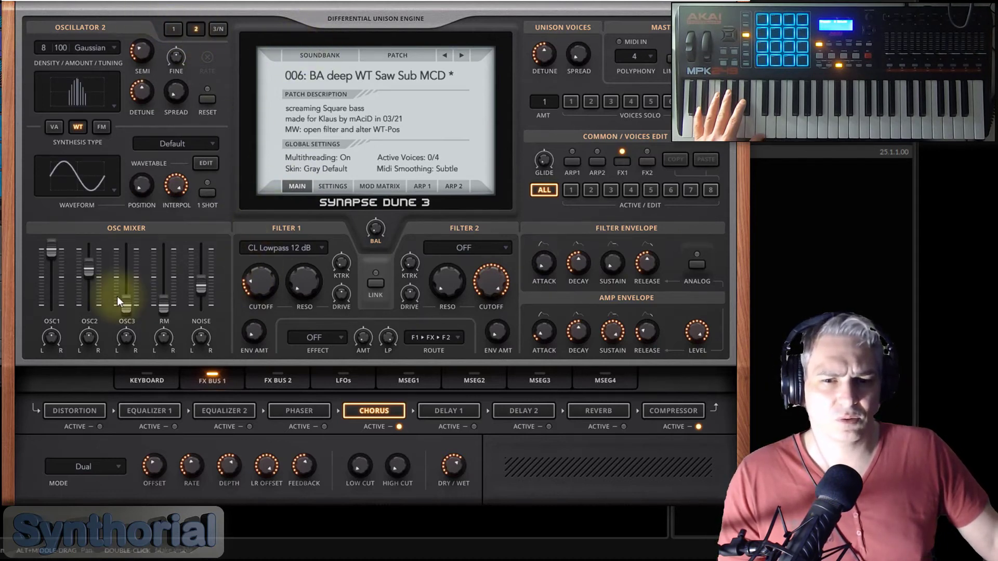
left_click_drag(91, 270, 89, 263)
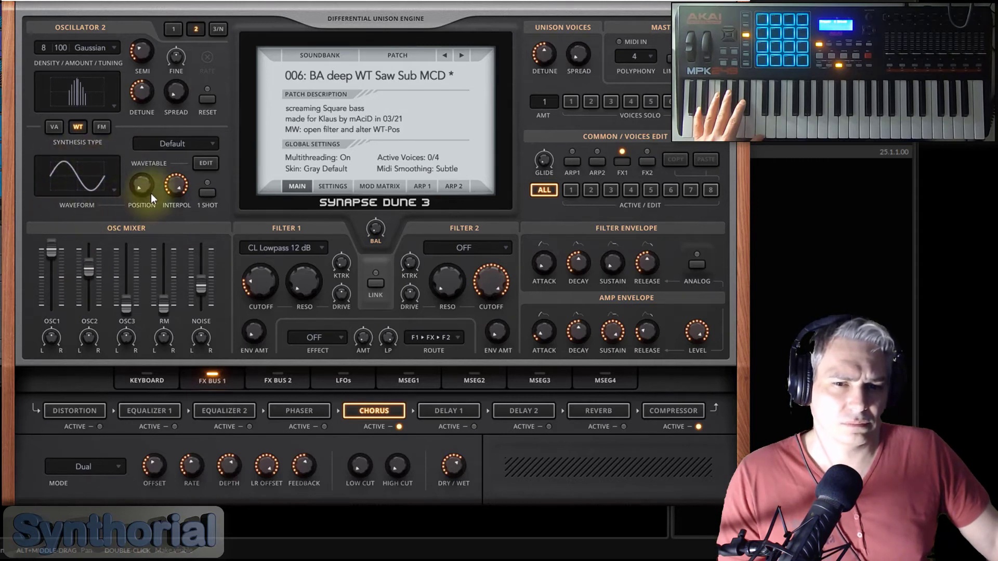
left_click_drag(144, 192, 142, 179)
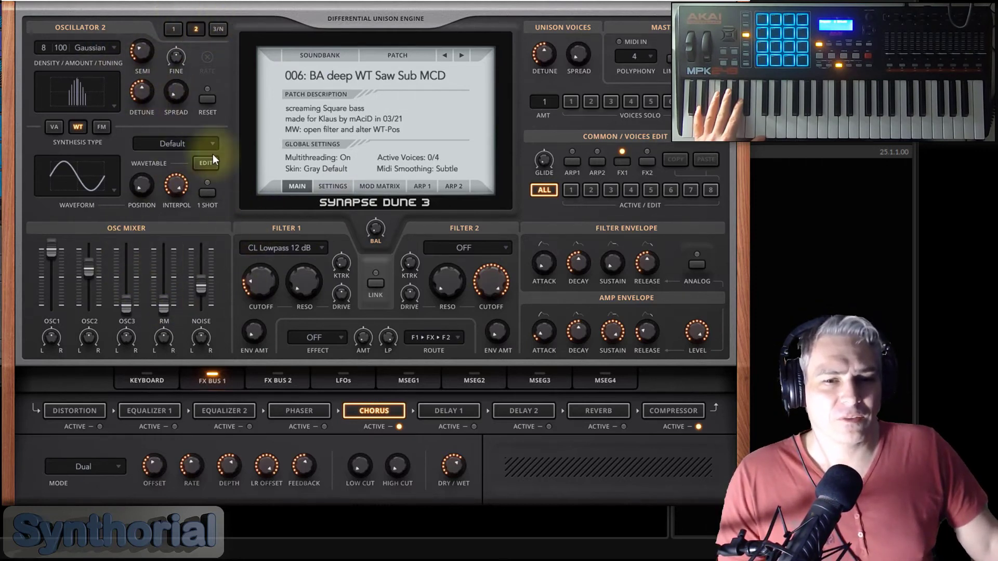
- Examine the patch's oscillator 3 and noise settings, the filter envelope and the second filter
left_click(218, 29)
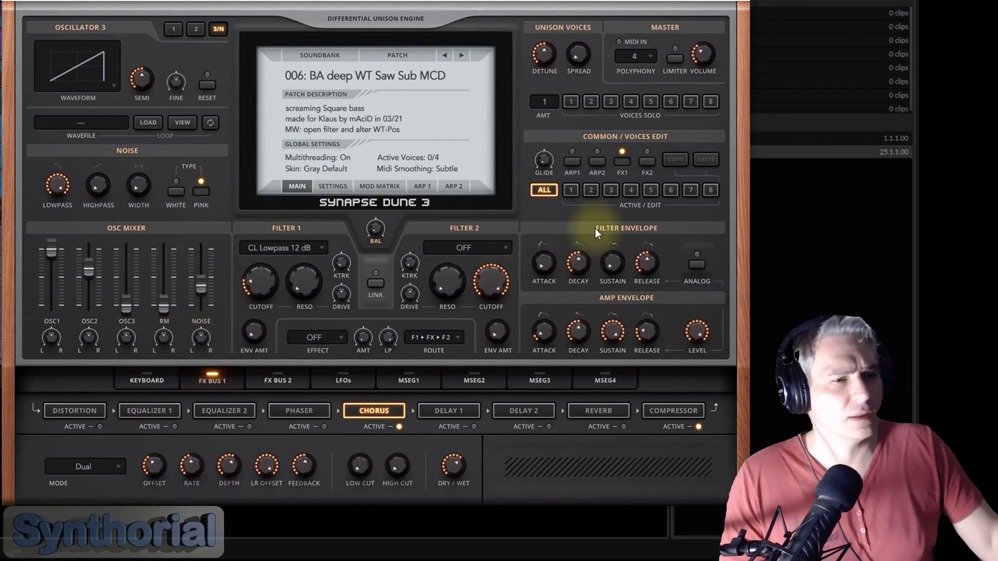
left_click(644, 262)
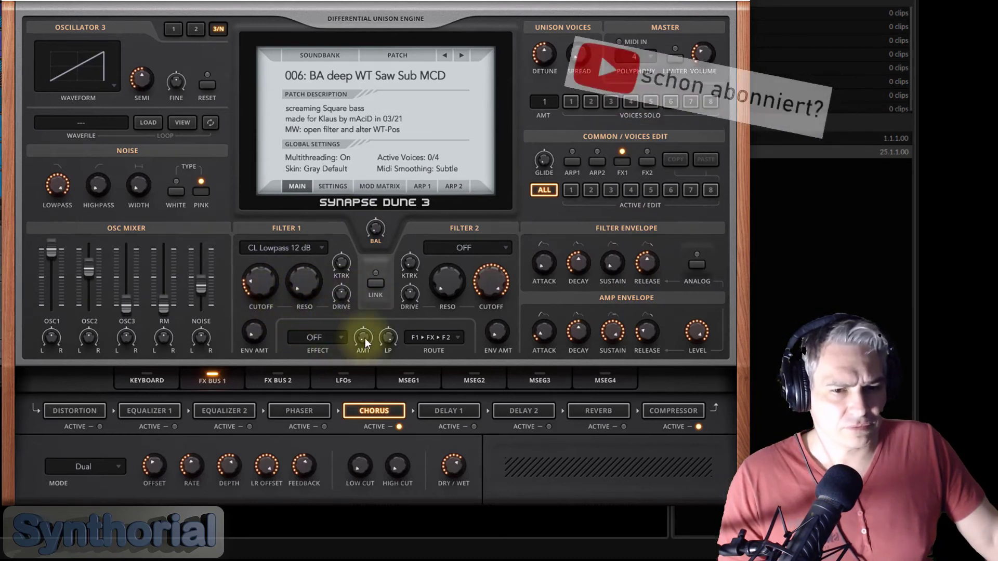
left_click(478, 252)
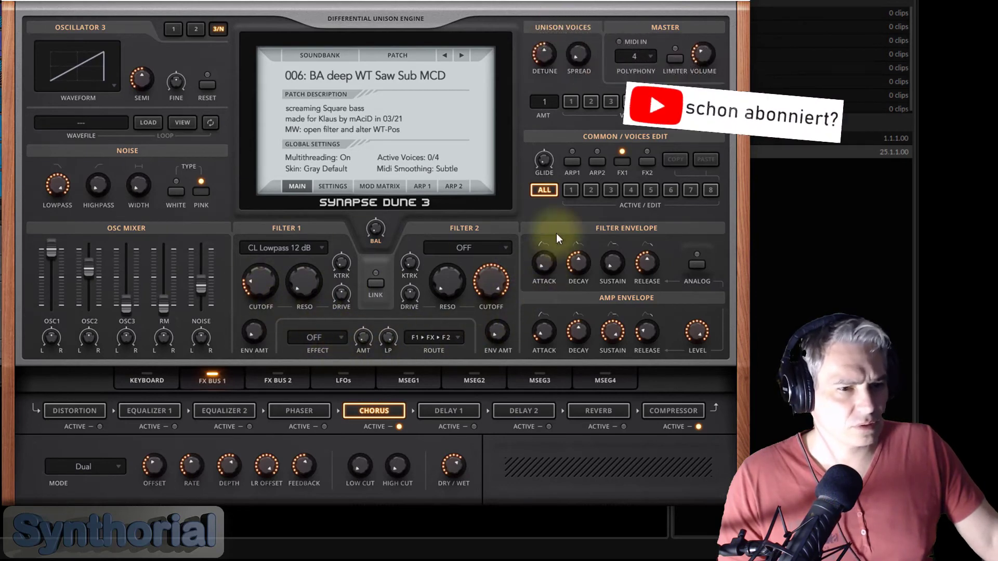
- Inspect the chorus and compressor settings on FX bus 1, and return to oscillator 1
left_click(41, 472)
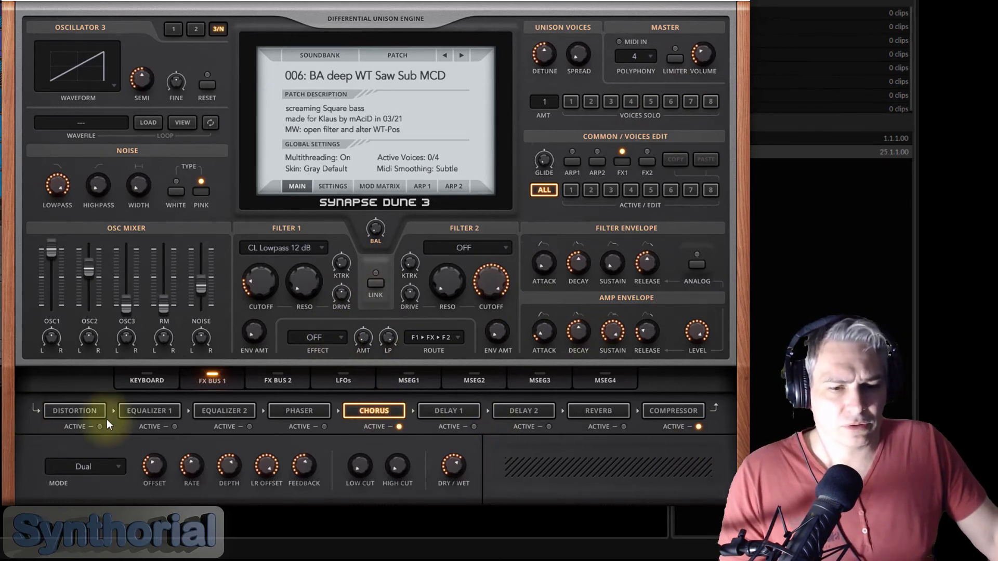
left_click(682, 412)
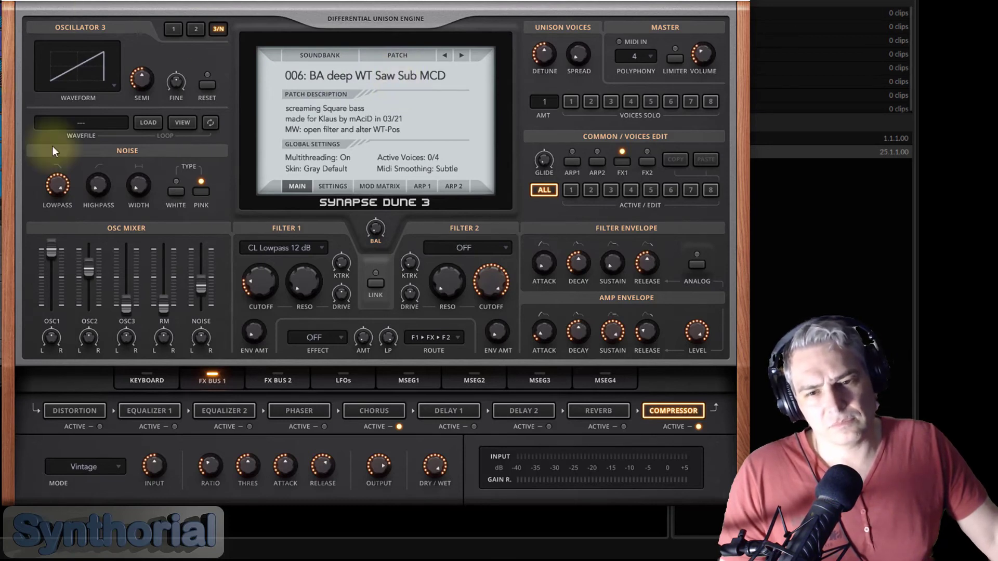
left_click(172, 29)
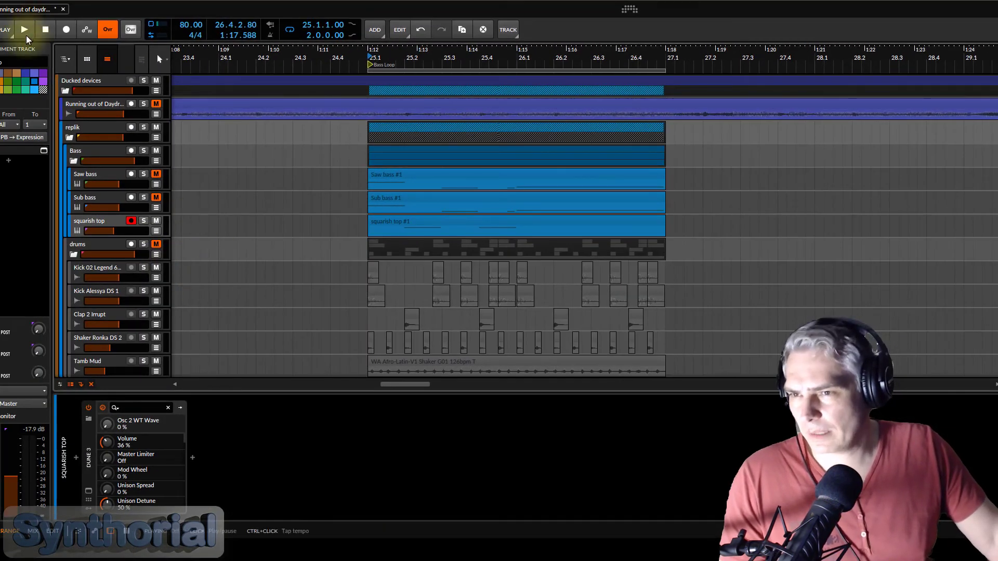
- Play the bass loop and show the squarish top track's MIDI Ch. 1 Modulation automation to examine its curve
left_click(25, 30)
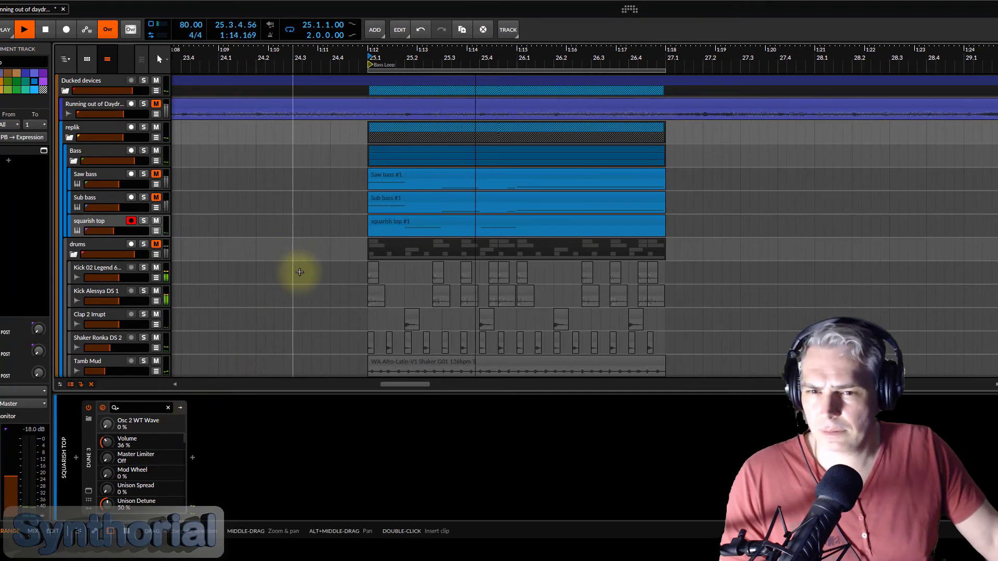
left_click(156, 230)
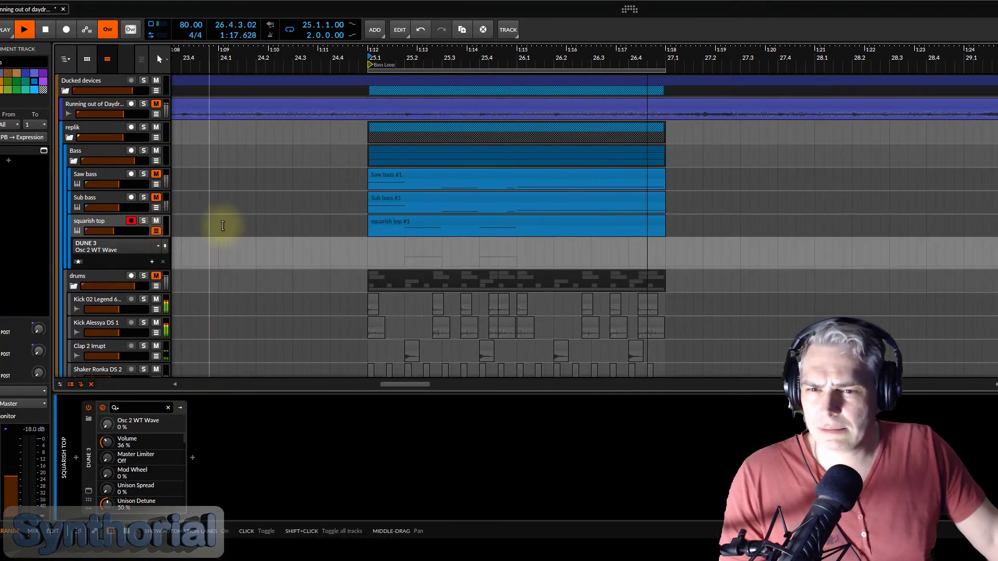
left_click(120, 249)
left_click(122, 260)
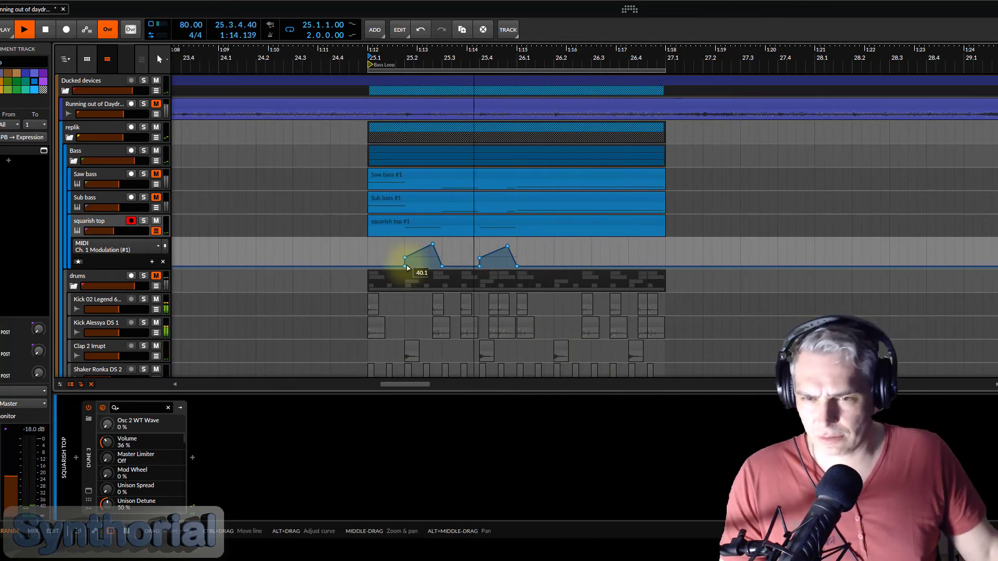
mouse_move(436, 248)
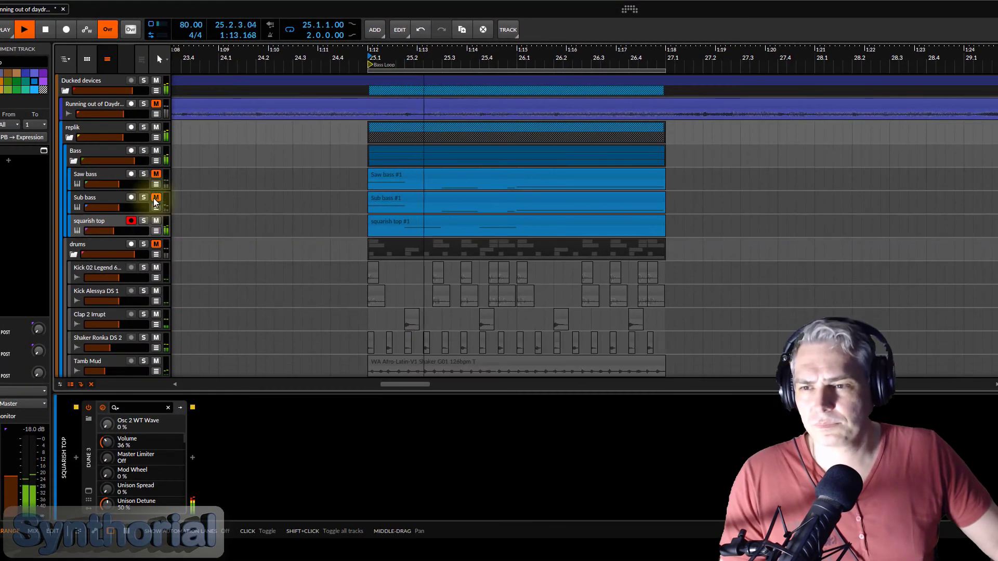
- Unmute Saw bass and Sub bass, and toggle the mutes of the original song track and the replik group to compare them
left_click(156, 174)
left_click(156, 174)
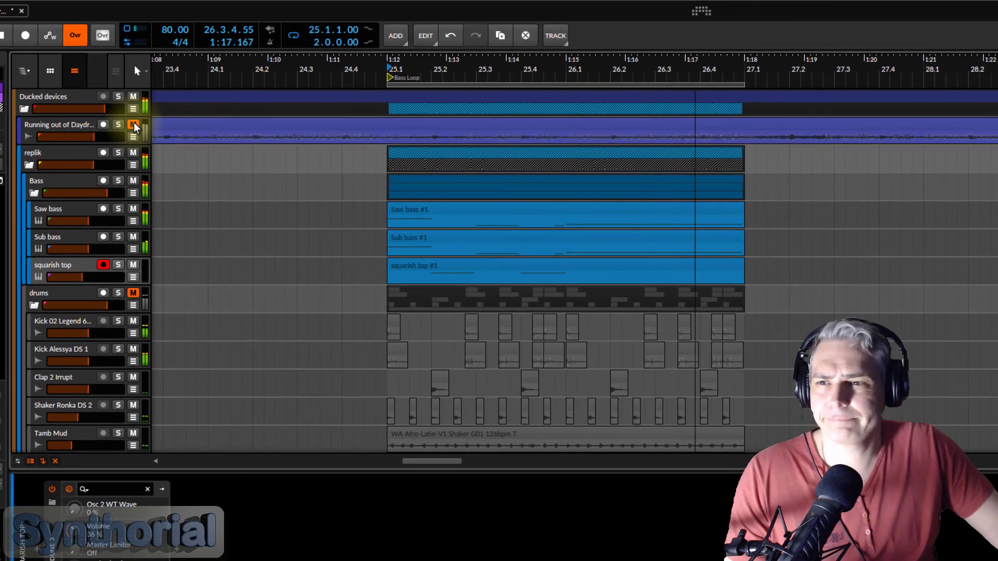
left_click(154, 106)
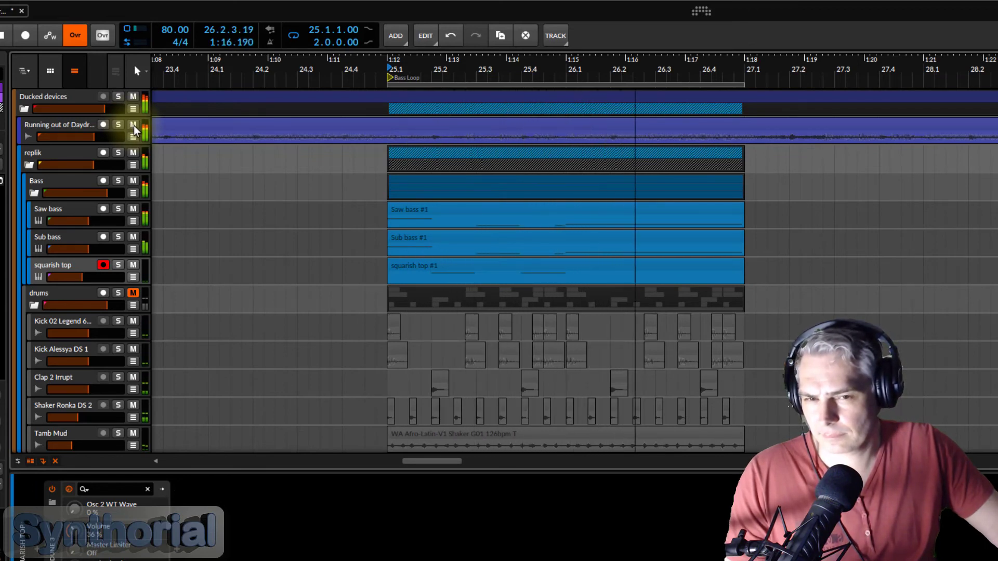
left_click(133, 125)
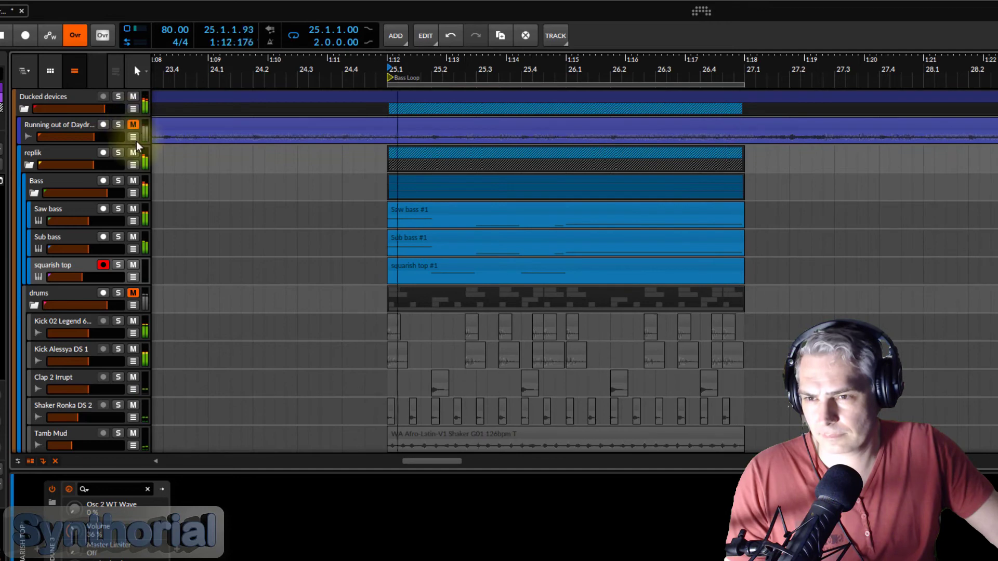
left_click(133, 152)
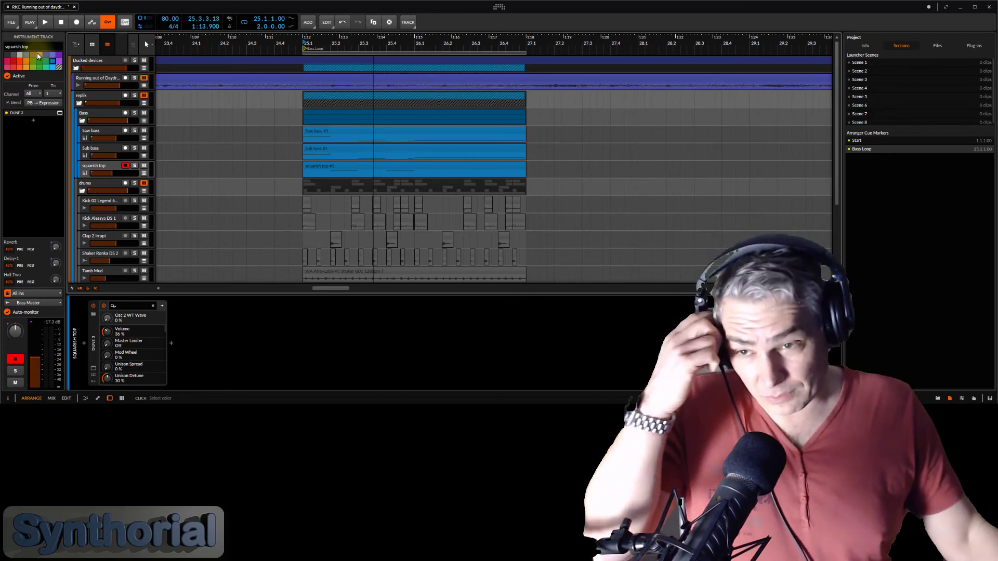
- Unmute the drums and replik groups to play the complete loop, and stop playback
left_click(144, 182)
left_click(144, 95)
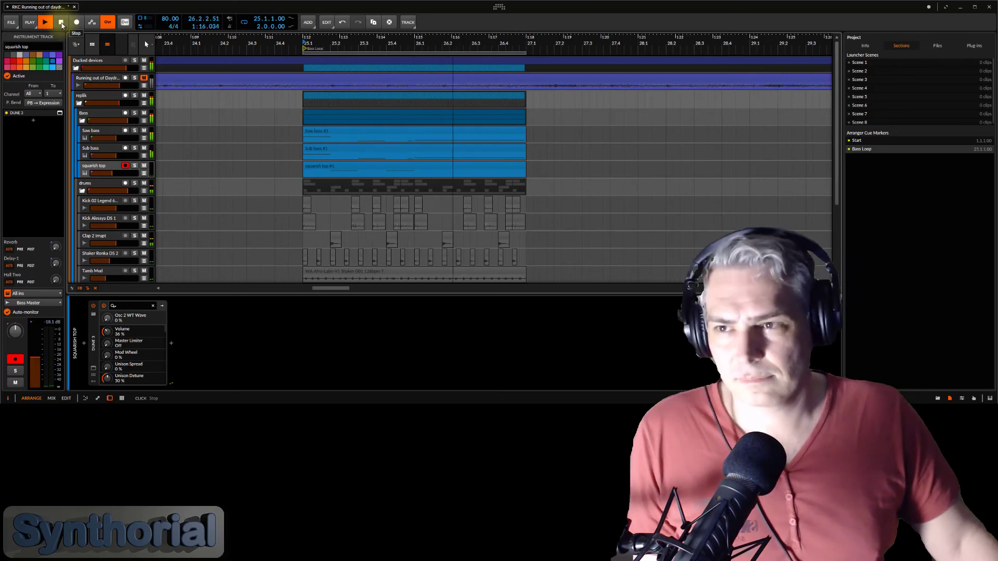
left_click(62, 24)
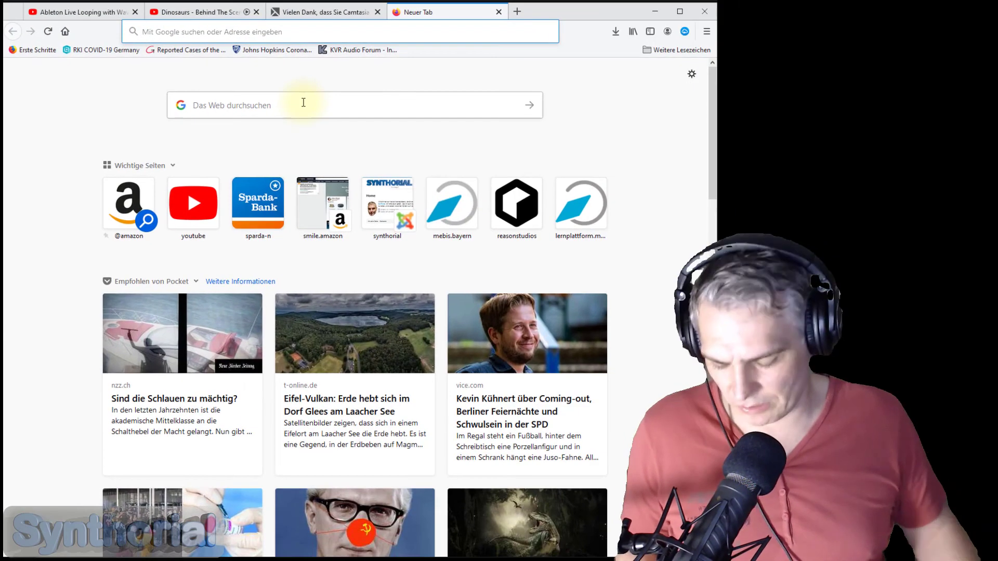
- Switch to Firefox, open synthorial.de, and go to the DUNE-3 category under the Synapse Audio soundbanks
type("synthoria")
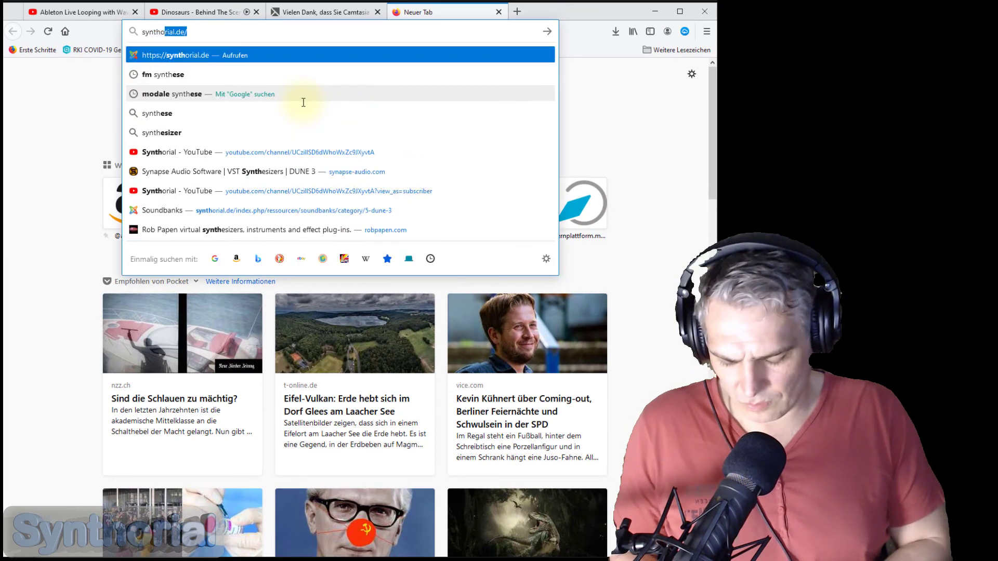
type("l.de")
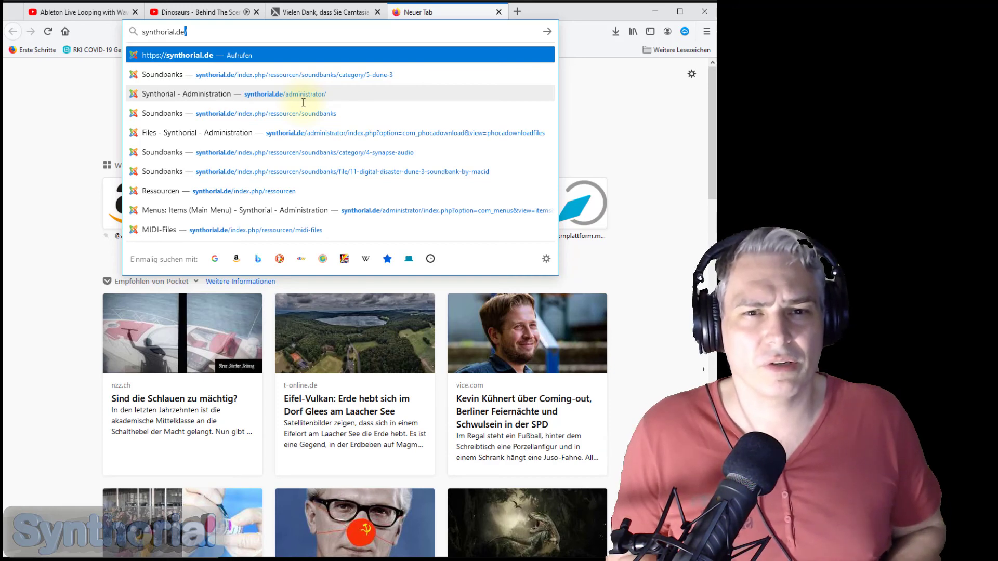
key("Return")
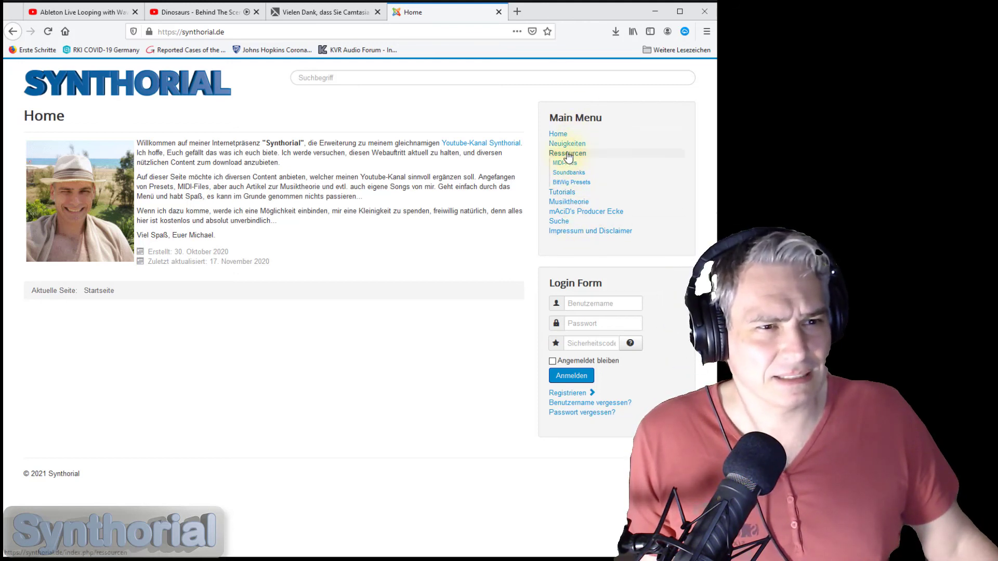
left_click(569, 175)
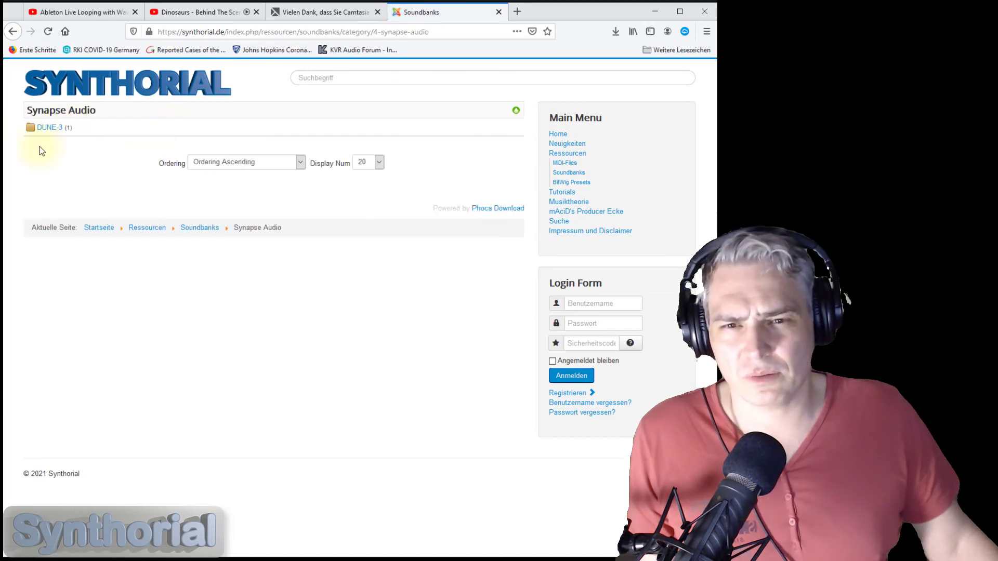
left_click(52, 128)
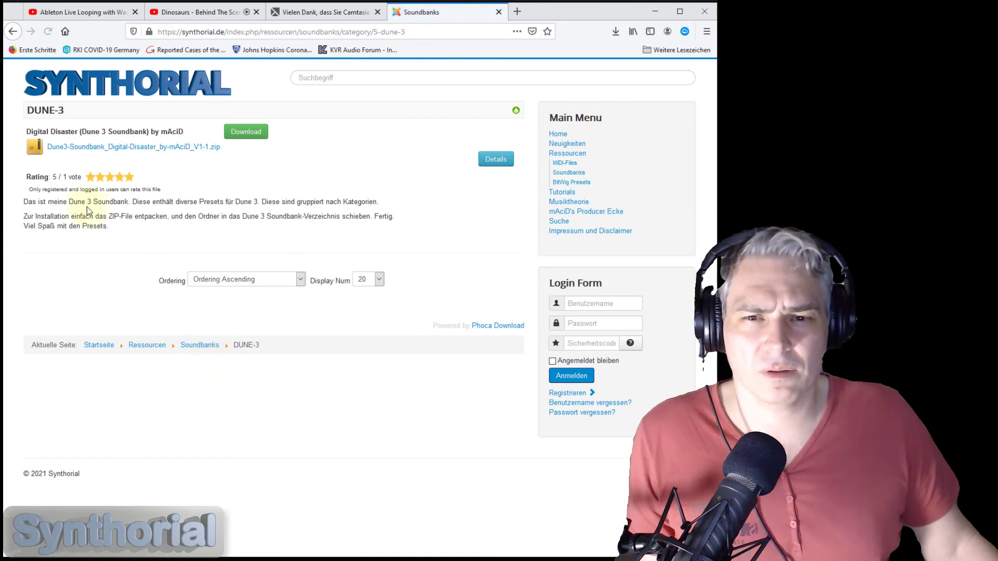